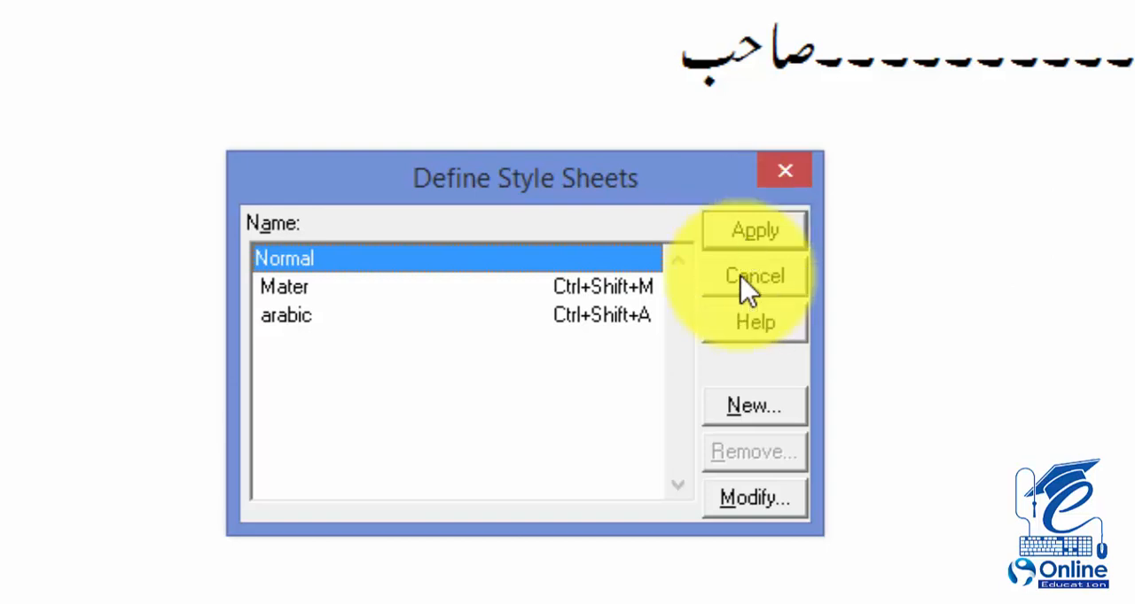
Step: Create a new style sheet named tarjuma and assign T as its Control + Shift key equivalent
{"action": "left_click", "coordinate": [752, 408]}
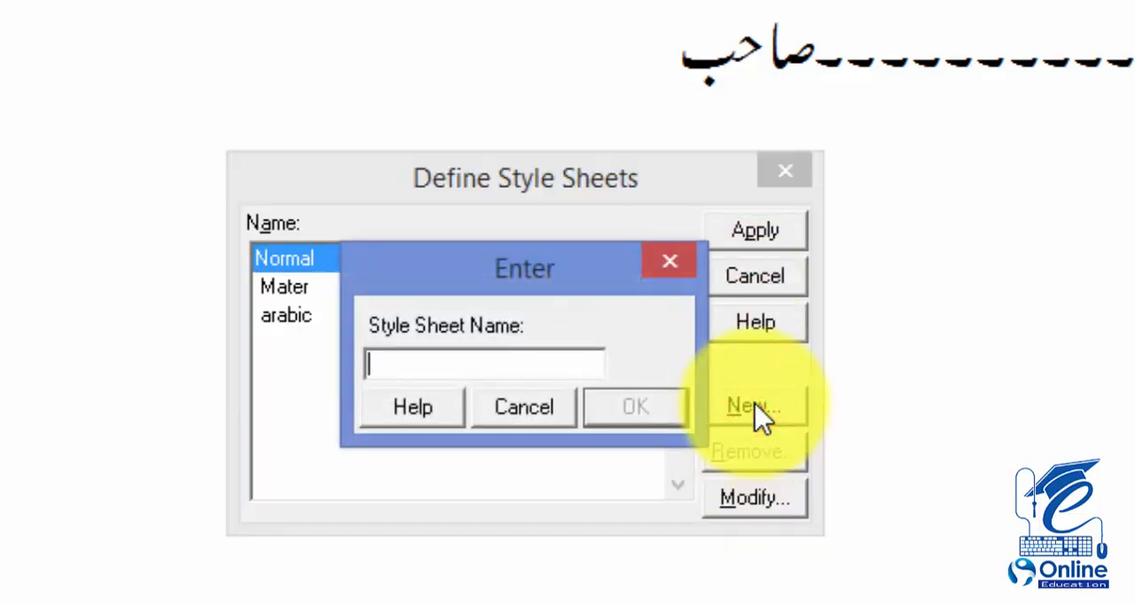
{"action": "type", "text": "t"}
{"action": "type", "text": "au"}
{"action": "type", "text": "jua"}
{"action": "key", "text": "BackSpace"}
{"action": "type", "text": "ma"}
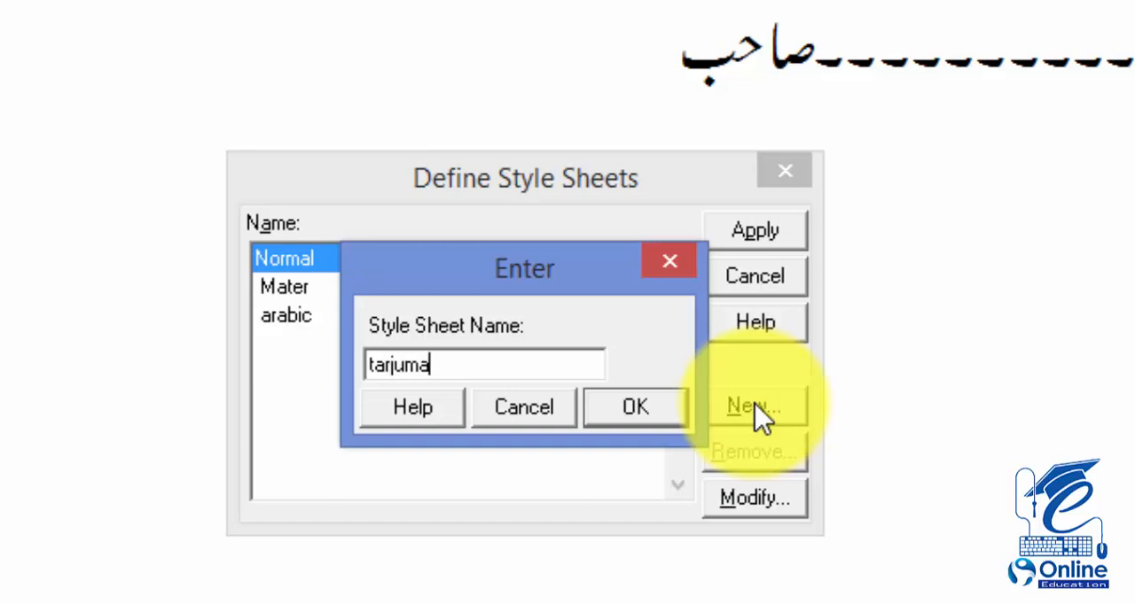
{"action": "key", "text": "Return"}
{"action": "left_click", "coordinate": [457, 266]}
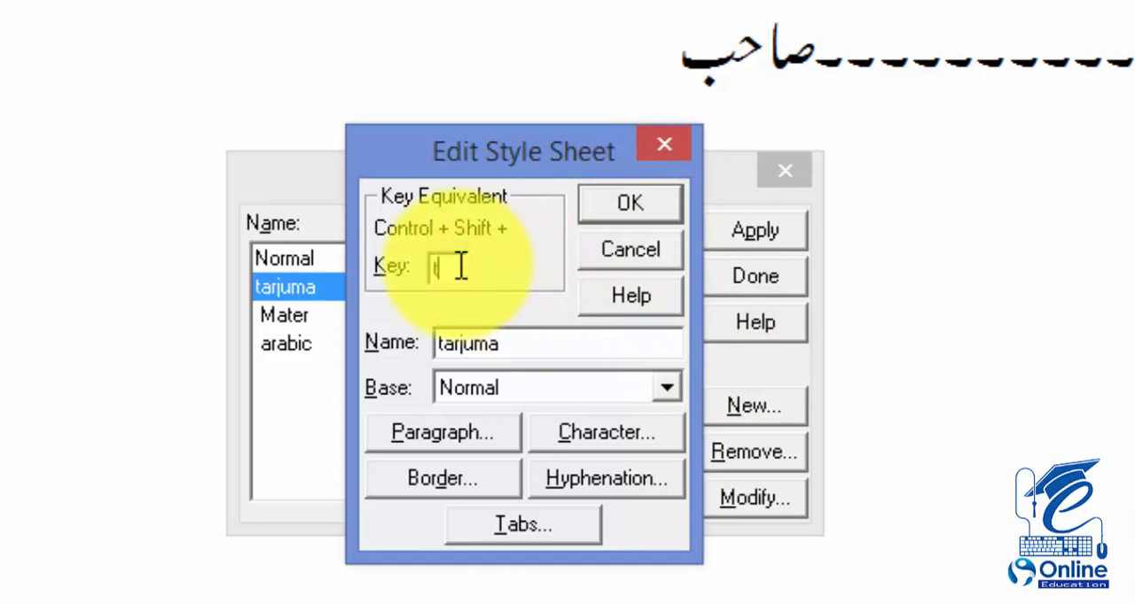
{"action": "type", "text": "t"}
Step: Set the tarjuma style's paragraph alignment to Justified with beginning and end indents of 0.5
{"action": "left_click", "coordinate": [455, 435]}
{"action": "left_click", "coordinate": [401, 172]}
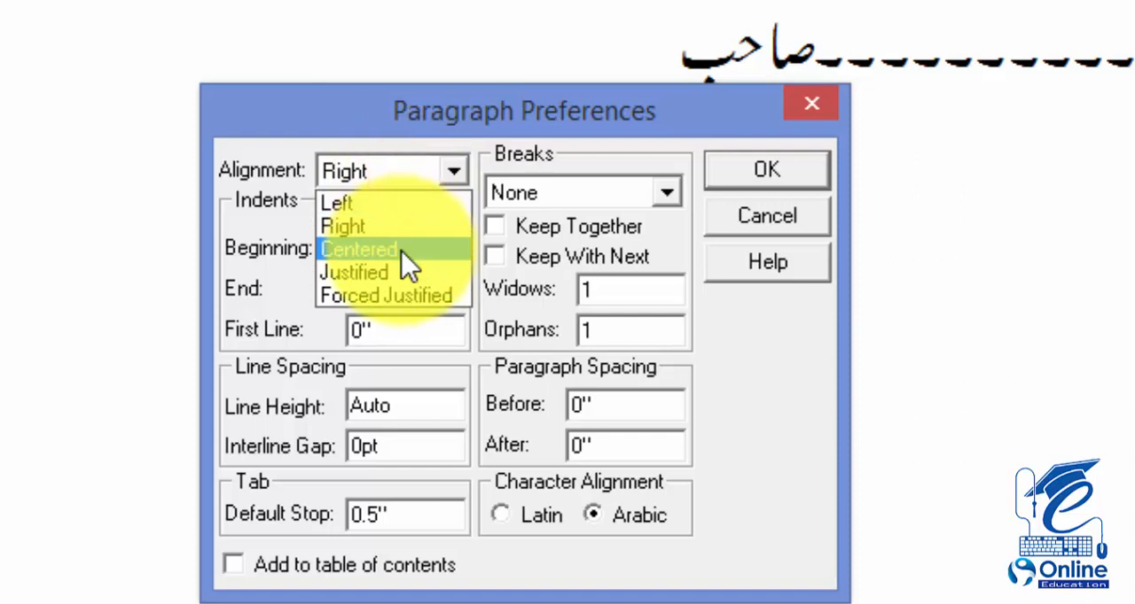
{"action": "left_click", "coordinate": [399, 272]}
{"action": "double_click", "coordinate": [394, 250]}
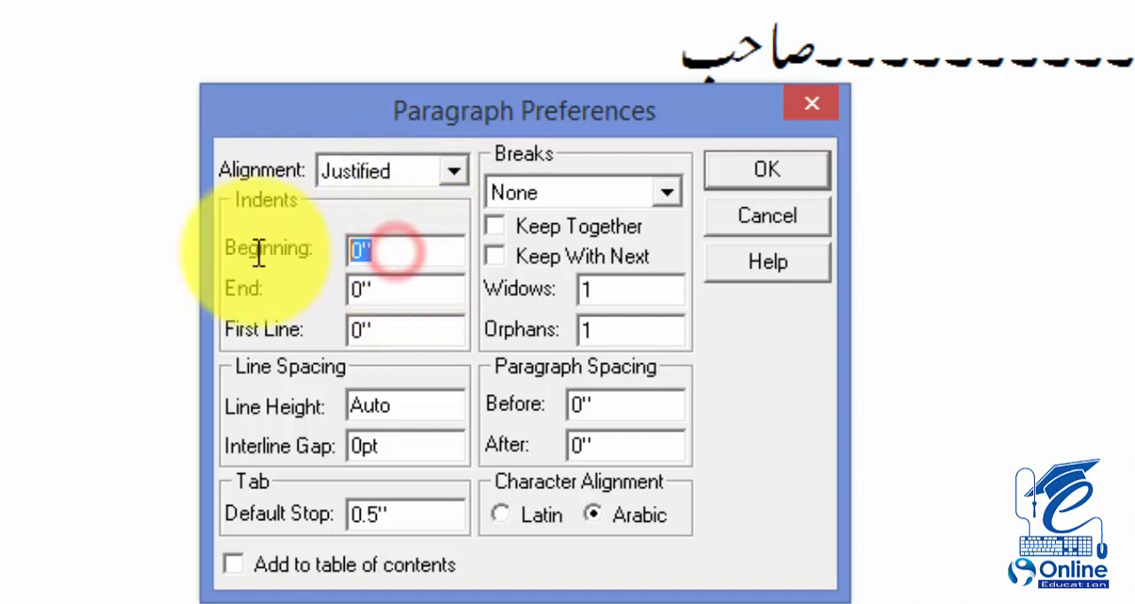
{"action": "type", "text": "0"}
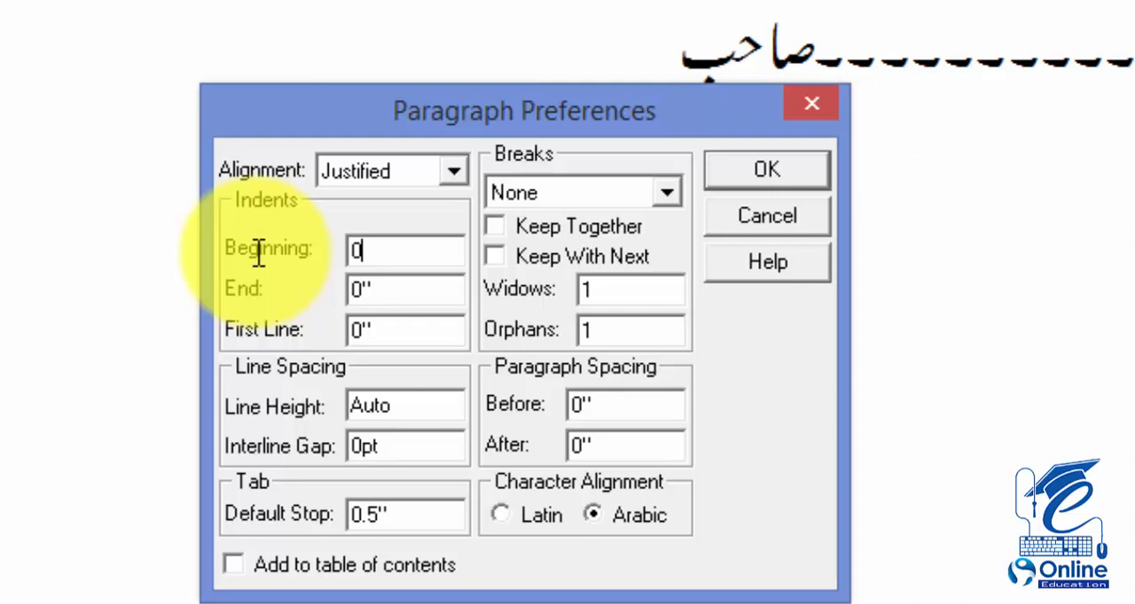
{"action": "type", "text": ".5"}
{"action": "key", "text": "Tab"}
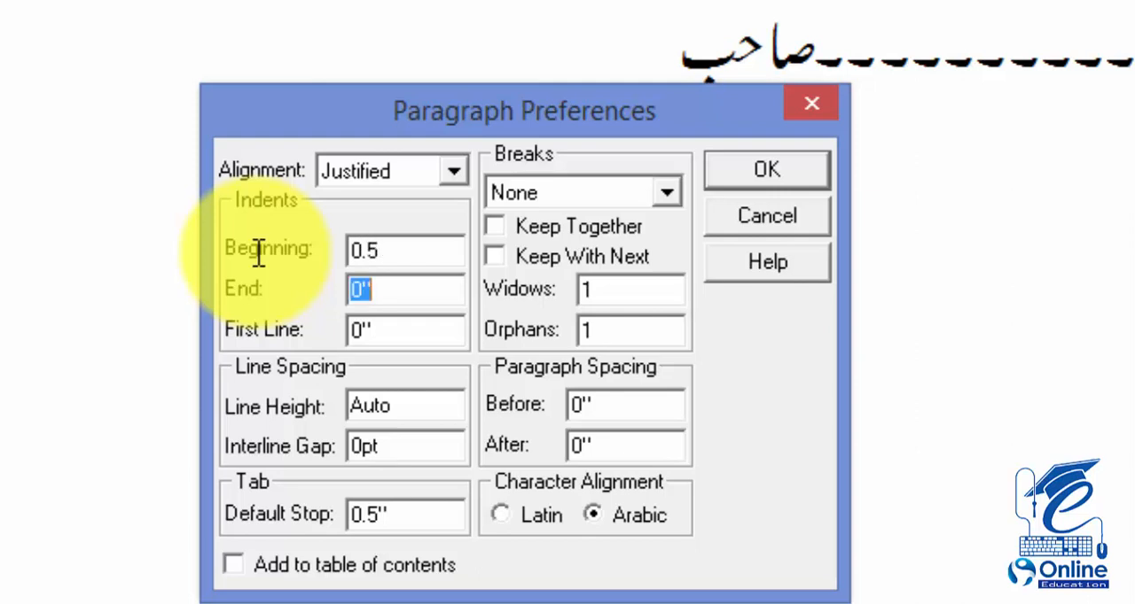
{"action": "type", "text": "0.5"}
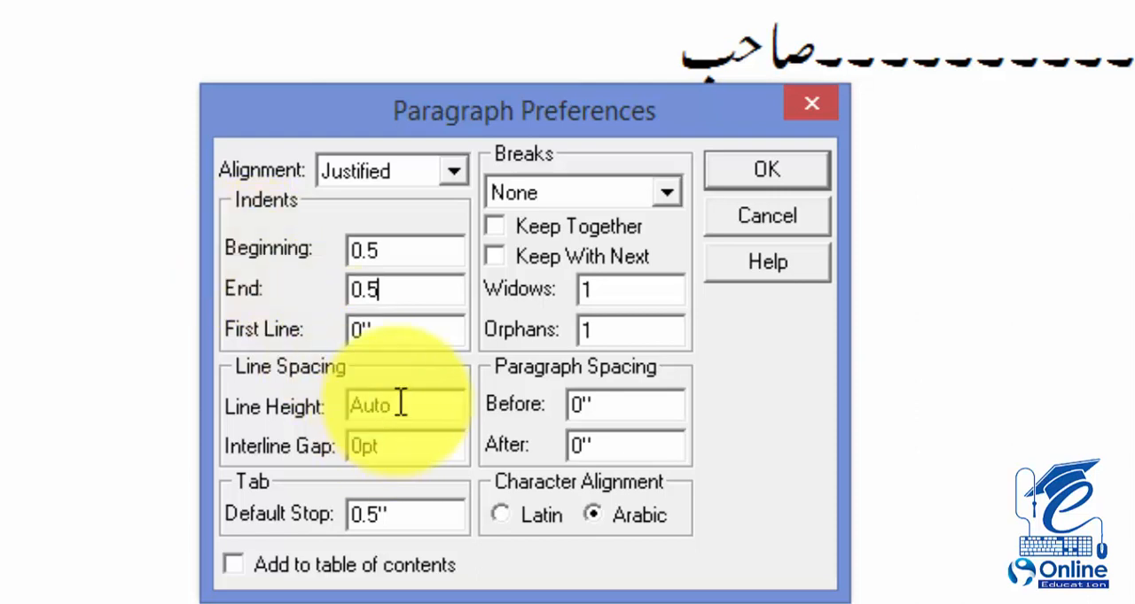
Step: Set the tarjuma style's line height to 22 and accept the paragraph preferences
{"action": "left_click_drag", "start_coordinate": [404, 408], "coordinate": [284, 415]}
{"action": "type", "text": "2"}
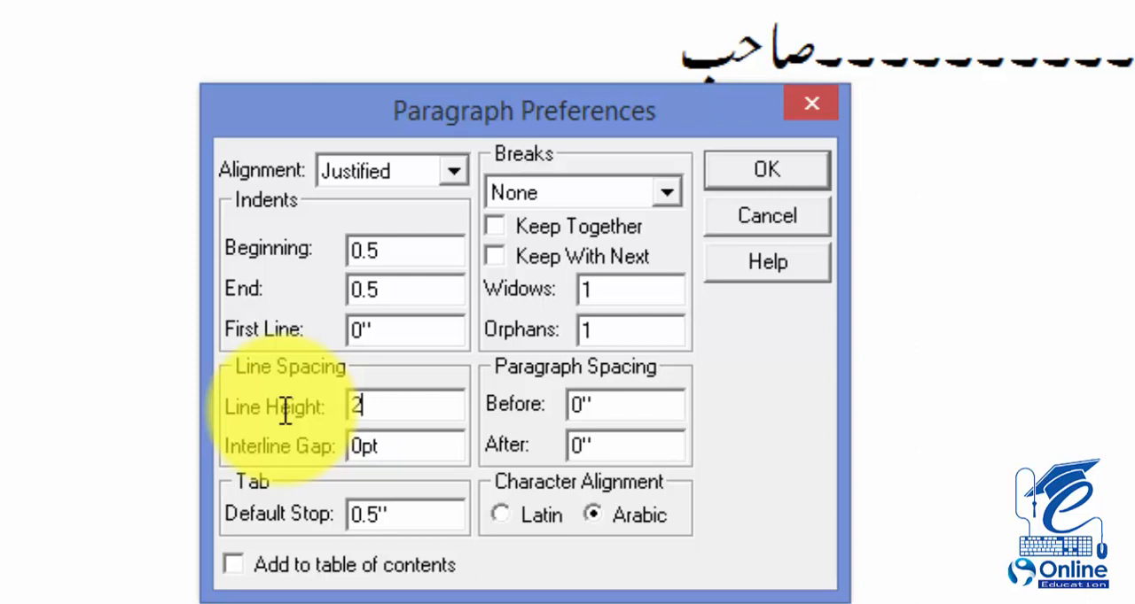
{"action": "key", "text": "BackSpace"}
{"action": "type", "text": "22"}
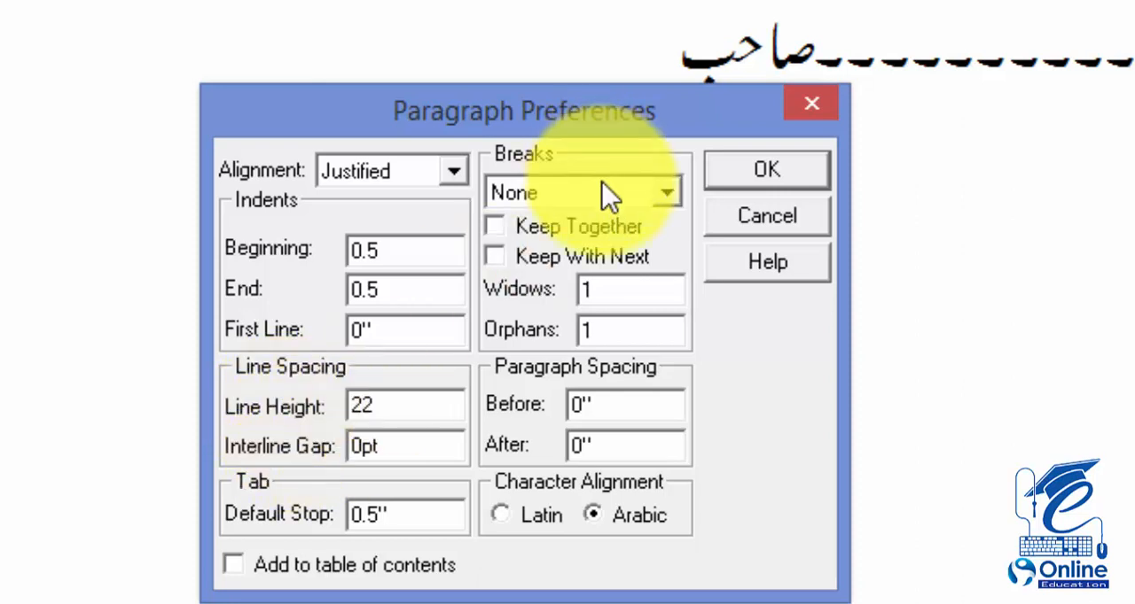
{"action": "left_click", "coordinate": [796, 169]}
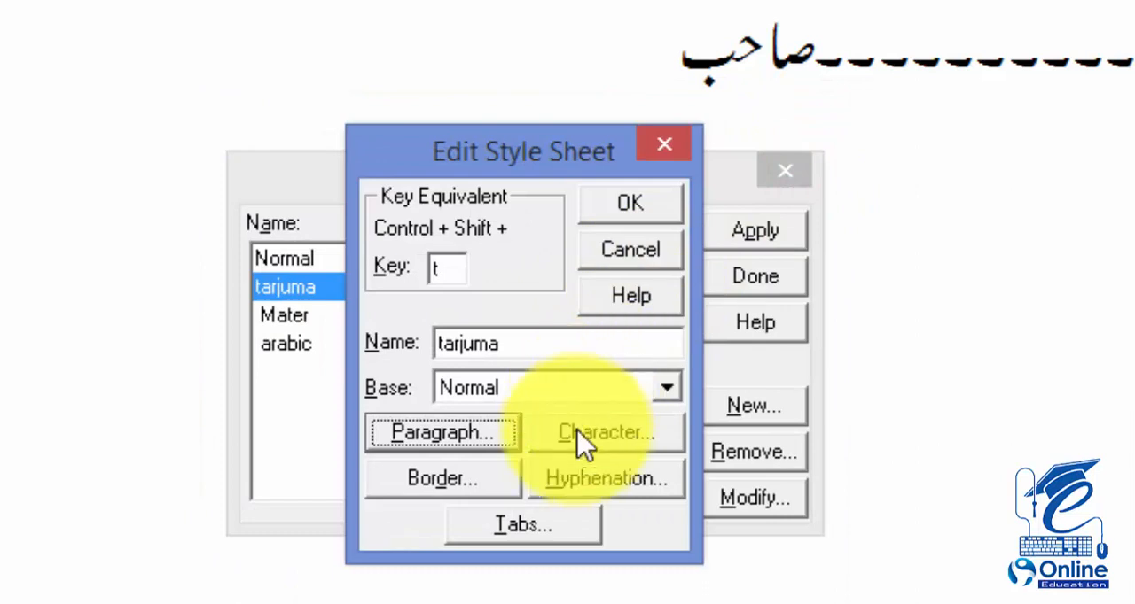
Step: Set the tarjuma style's character size to 14, keep Noori Nastaliq as the Urdu font, and finish defining the style
{"action": "left_click", "coordinate": [580, 447]}
{"action": "double_click", "coordinate": [324, 184]}
{"action": "type", "text": "14"}
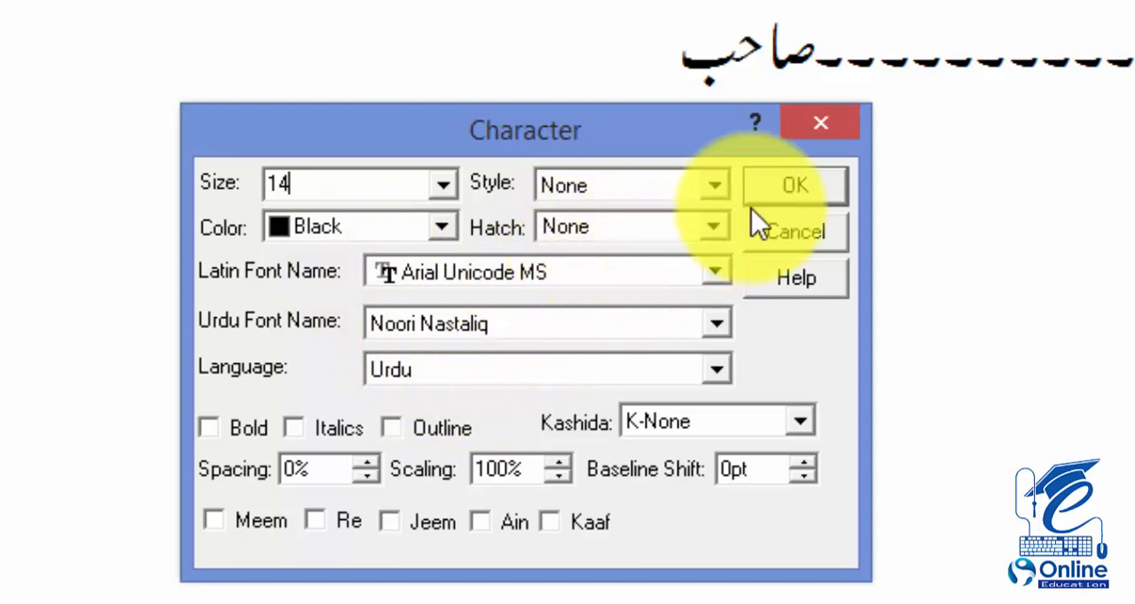
{"action": "left_click", "coordinate": [602, 328]}
{"action": "left_click", "coordinate": [602, 330]}
{"action": "left_click", "coordinate": [789, 180]}
{"action": "left_click", "coordinate": [627, 204]}
{"action": "left_click", "coordinate": [727, 282]}
Step: Apply the tarjuma style to the Urdu translation line below the Arabic verse
{"action": "key", "text": "ctrl+shift+t"}
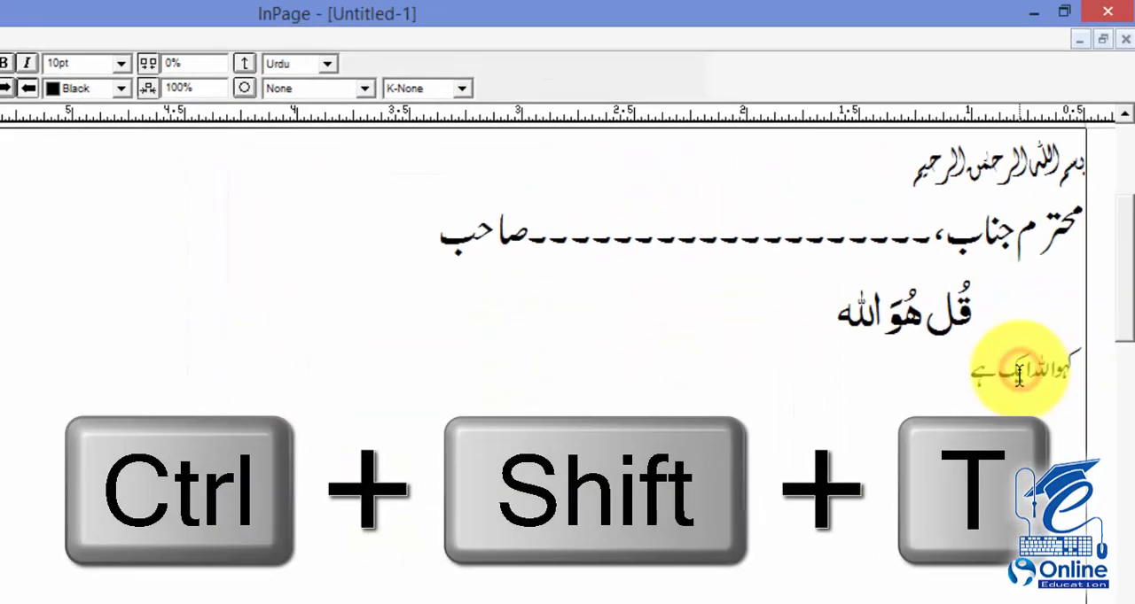
{"action": "left_click", "coordinate": [1019, 375]}
{"action": "key", "text": "ctrl+shift+t"}
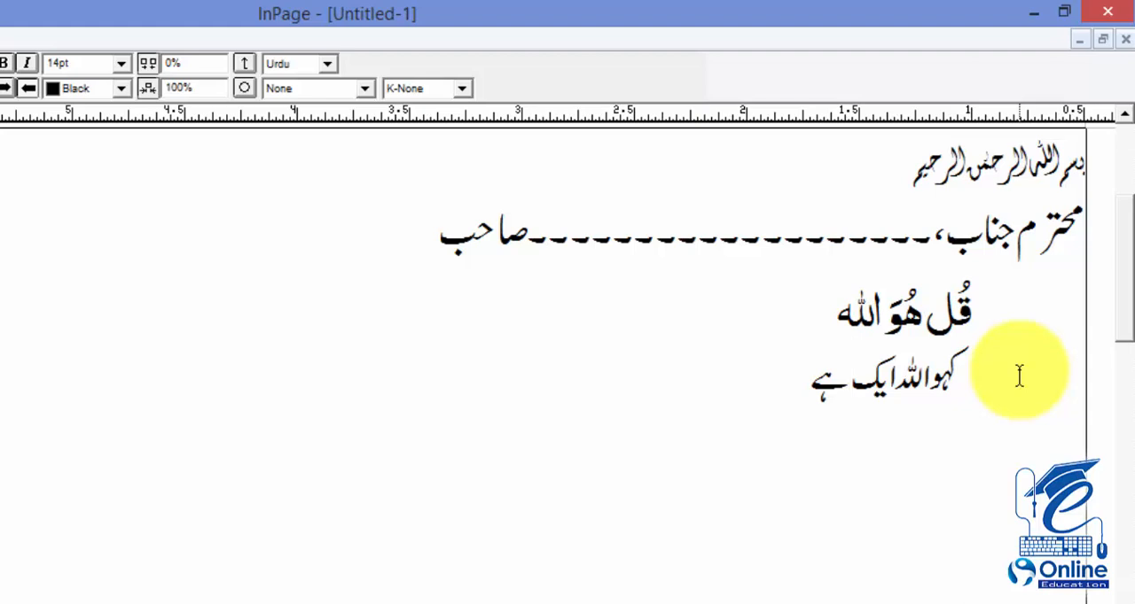
Step: Select the Arabic verse line and examine its Urdu font, character size and line height
{"action": "left_click_drag", "start_coordinate": [782, 320], "coordinate": [992, 320]}
{"action": "left_click", "coordinate": [4, 87]}
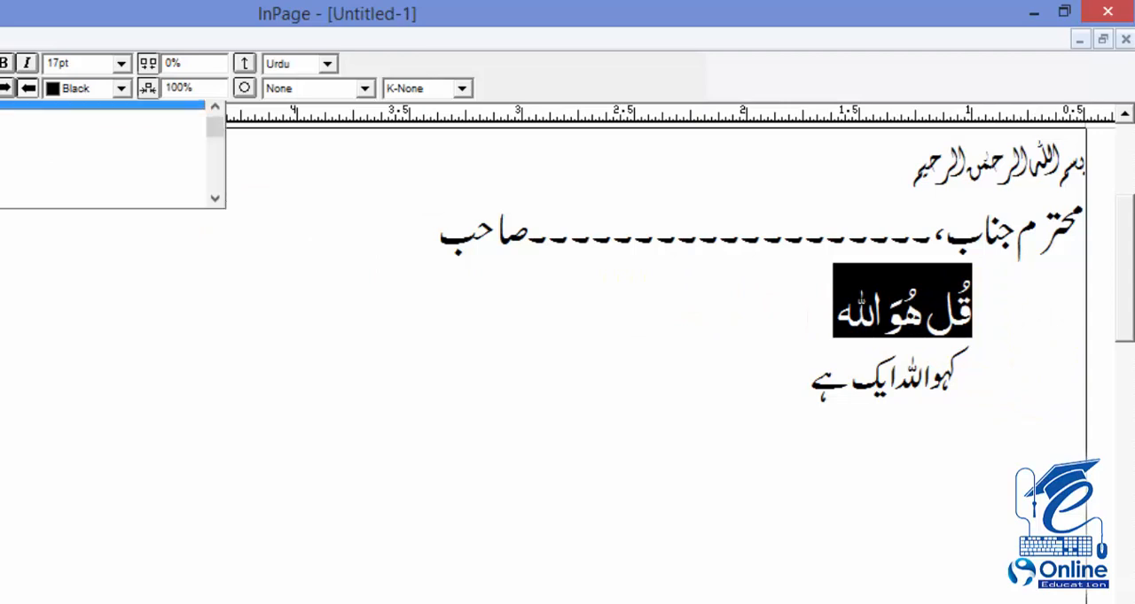
{"action": "left_click", "coordinate": [75, 64]}
{"action": "left_click_drag", "start_coordinate": [215, 54], "coordinate": [195, 55]}
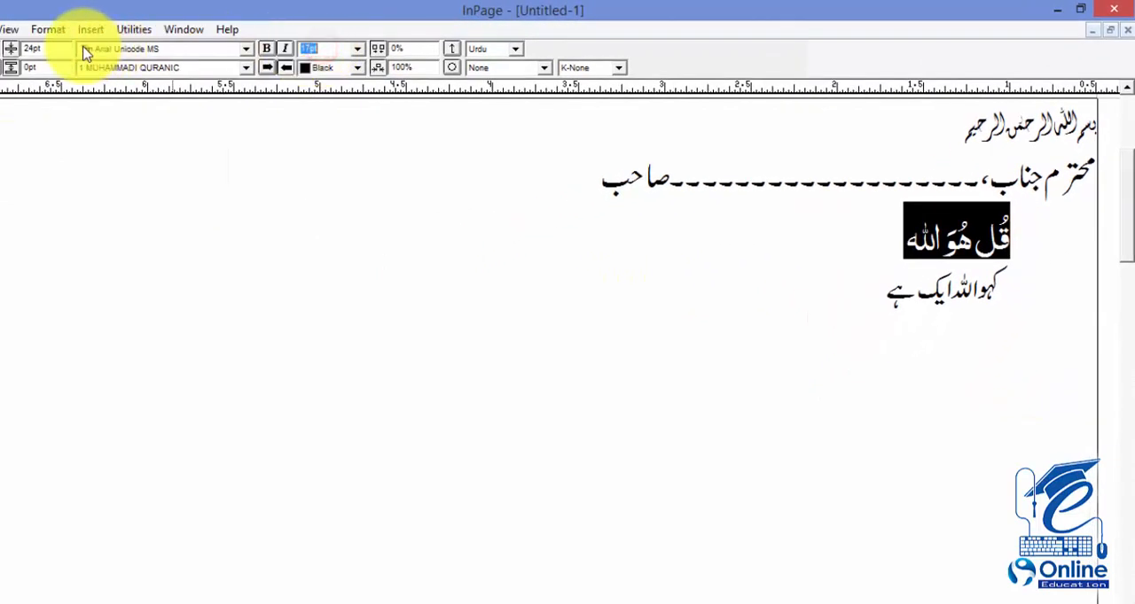
{"action": "left_click_drag", "start_coordinate": [50, 51], "coordinate": [31, 53]}
{"action": "left_click", "coordinate": [110, 145]}
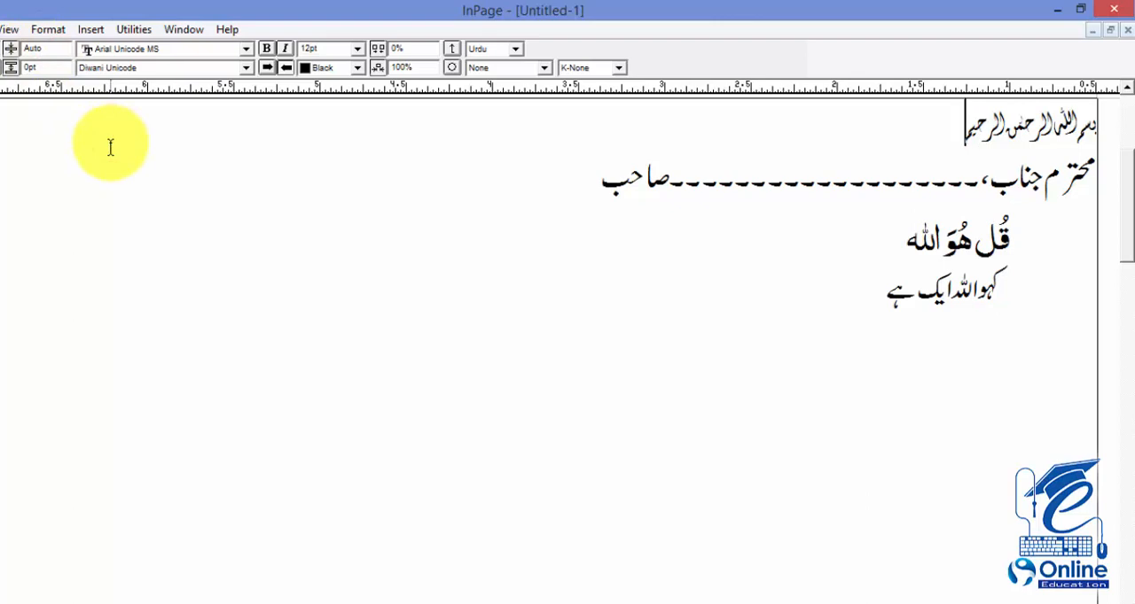
Step: Try the arabic style on the dashed addressee line and undo it
{"action": "left_click", "coordinate": [741, 186]}
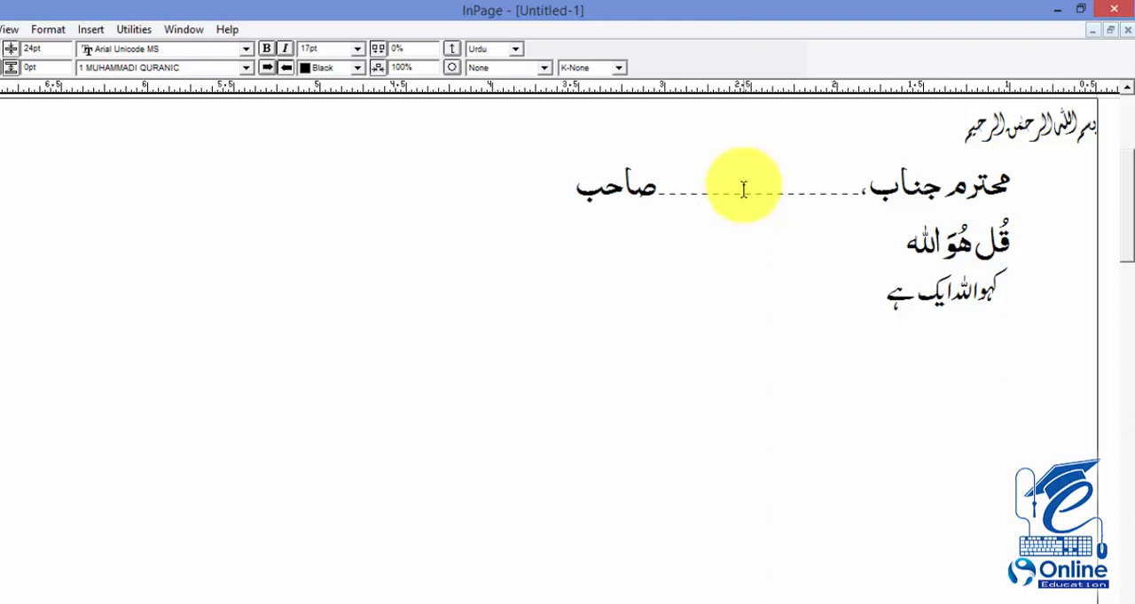
{"action": "key", "text": "ctrl+z"}
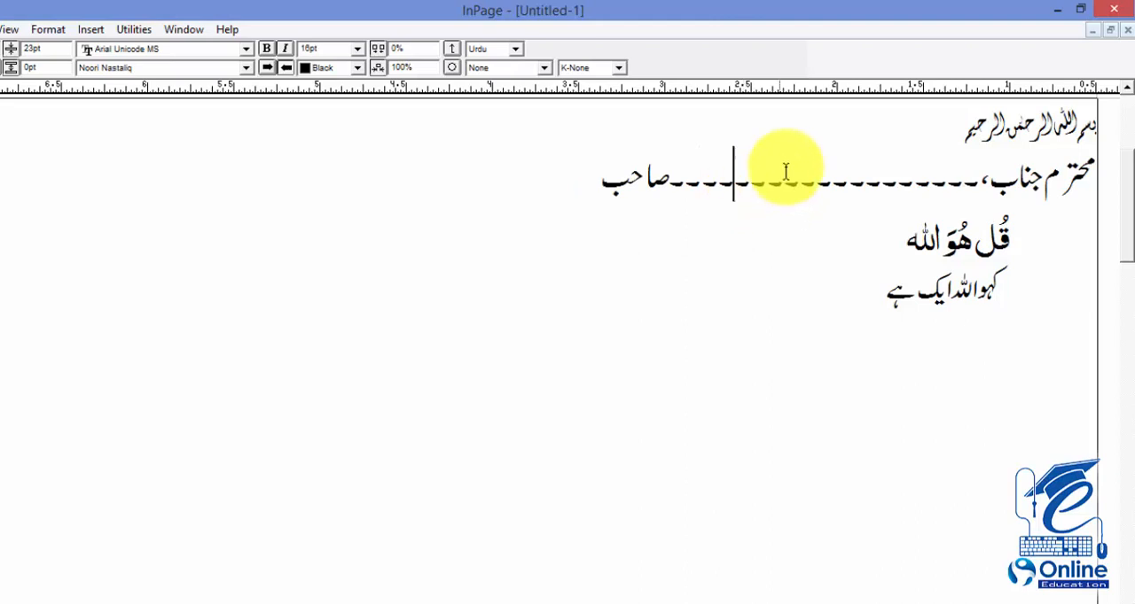
Step: With the cursor in the Bismillah line, create a style sheet named hading with H as its key equivalent
{"action": "left_click_drag", "start_coordinate": [895, 121], "coordinate": [1070, 131]}
{"action": "left_click", "coordinate": [1051, 131]}
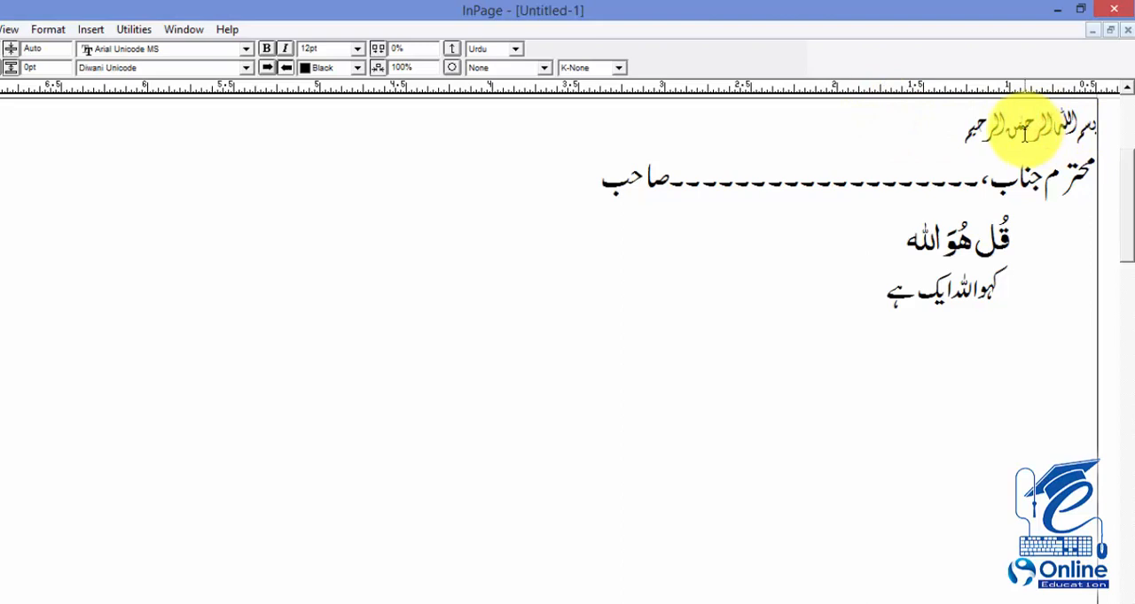
{"action": "key", "text": "F12"}
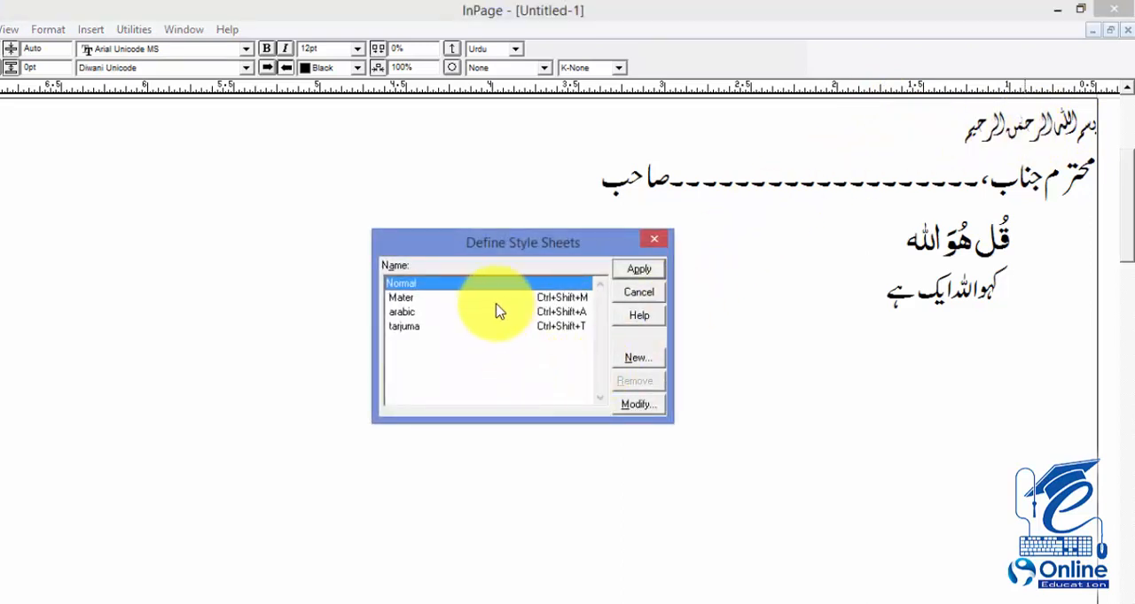
{"action": "left_click", "coordinate": [636, 358]}
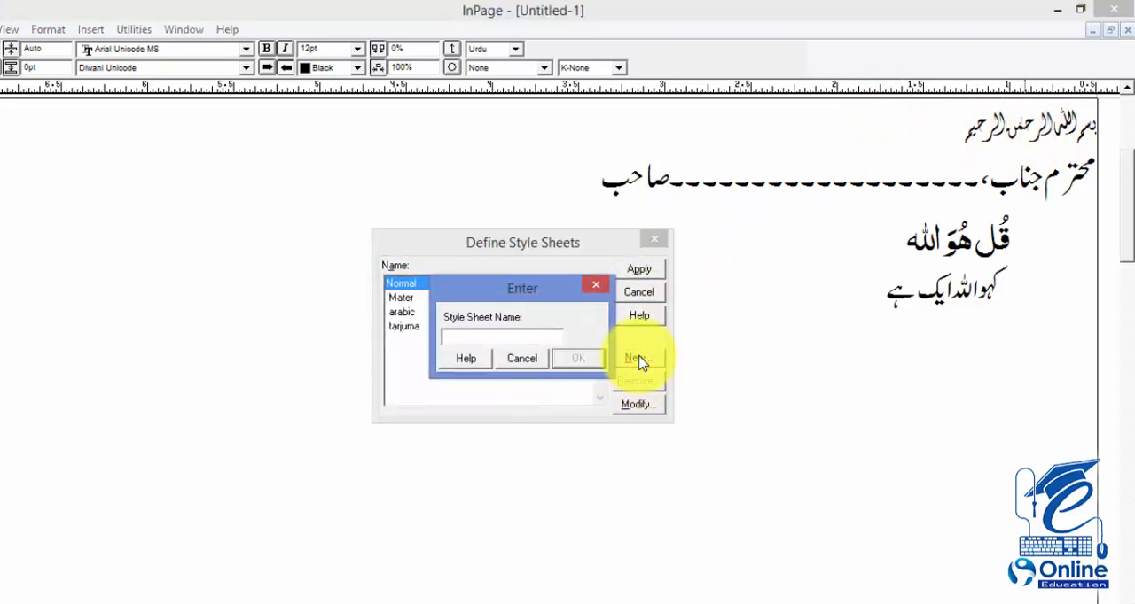
{"action": "type", "text": "H"}
{"action": "key", "text": "Return"}
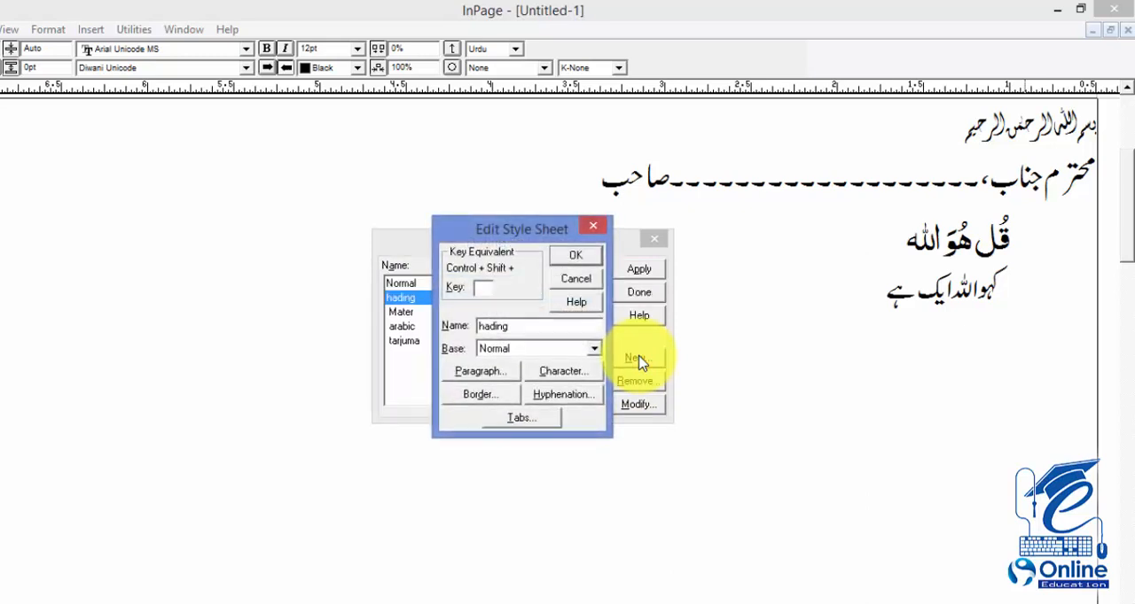
{"action": "left_click", "coordinate": [483, 290]}
{"action": "type", "text": "H"}
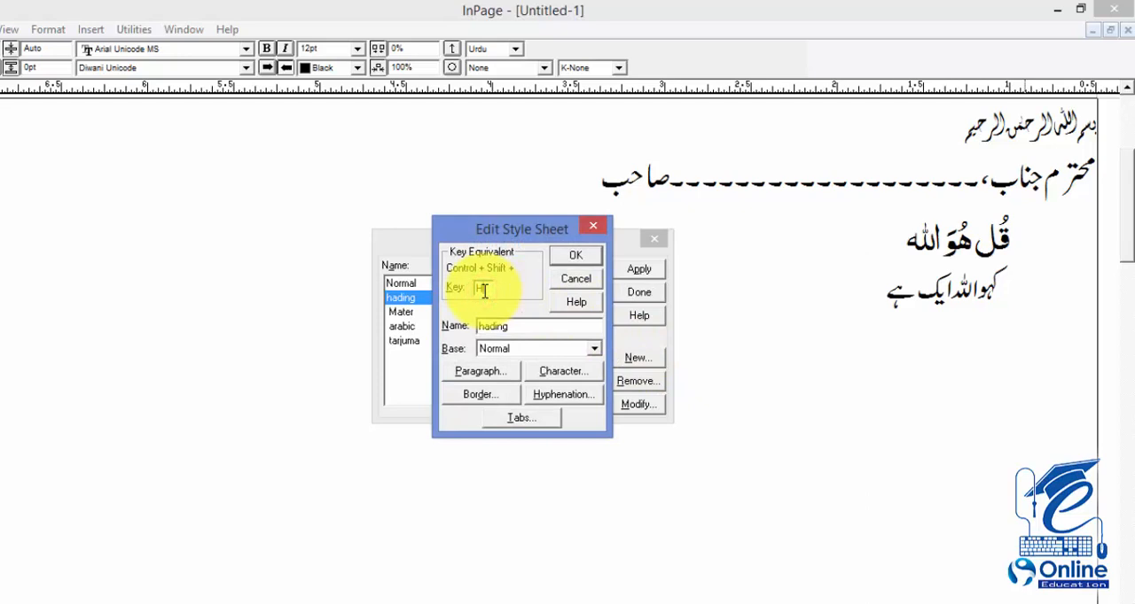
Step: Set the hading style's paragraph alignment to Centered and accept the paragraph preferences
{"action": "left_click", "coordinate": [483, 372]}
{"action": "left_click", "coordinate": [446, 240]}
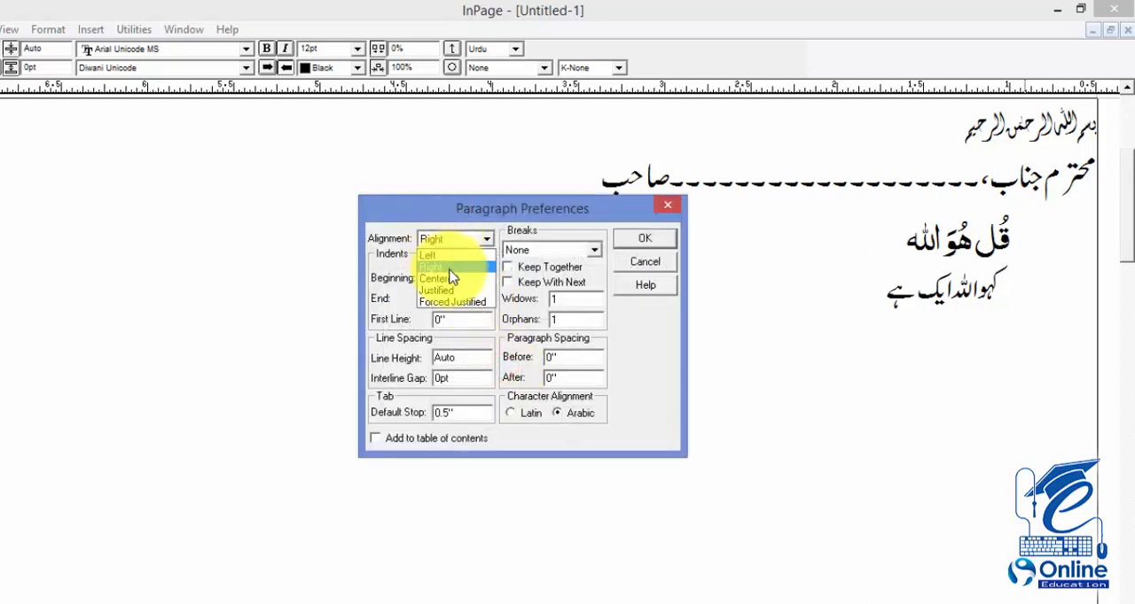
{"action": "left_click", "coordinate": [450, 278]}
{"action": "left_click", "coordinate": [456, 278]}
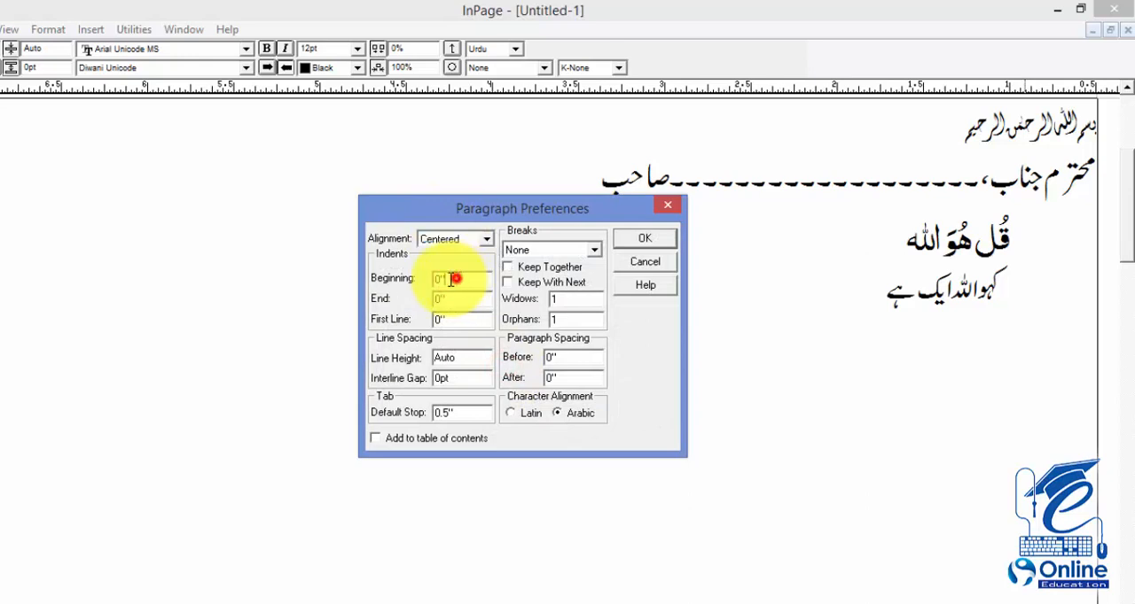
{"action": "left_click", "coordinate": [435, 359]}
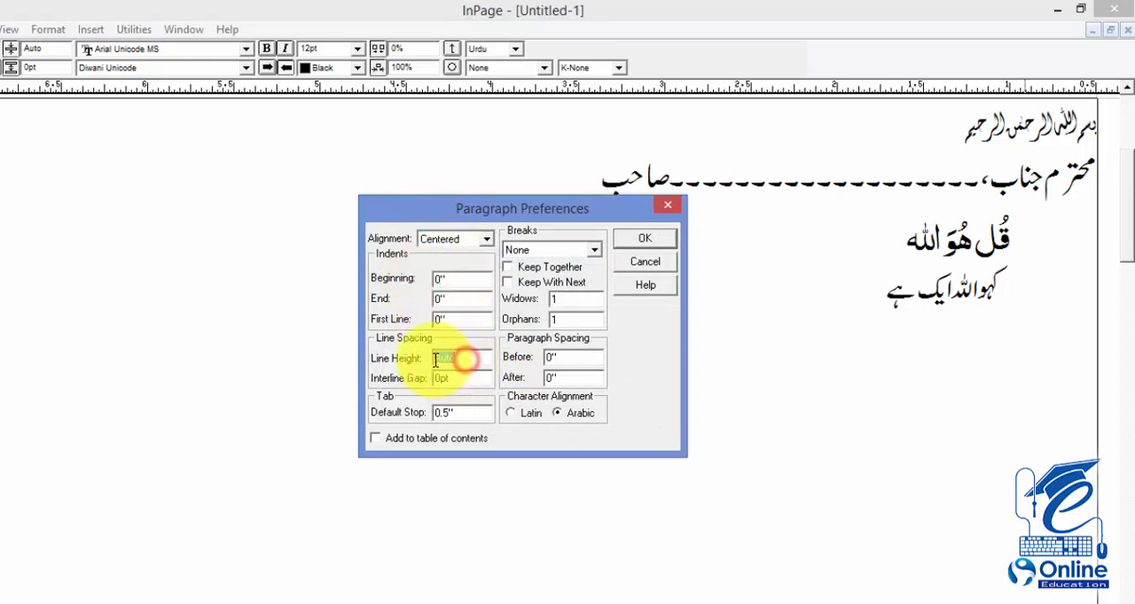
{"action": "left_click", "coordinate": [640, 241]}
Step: Set the hading style's character size to 30 and finish defining the style
{"action": "left_click", "coordinate": [561, 372]}
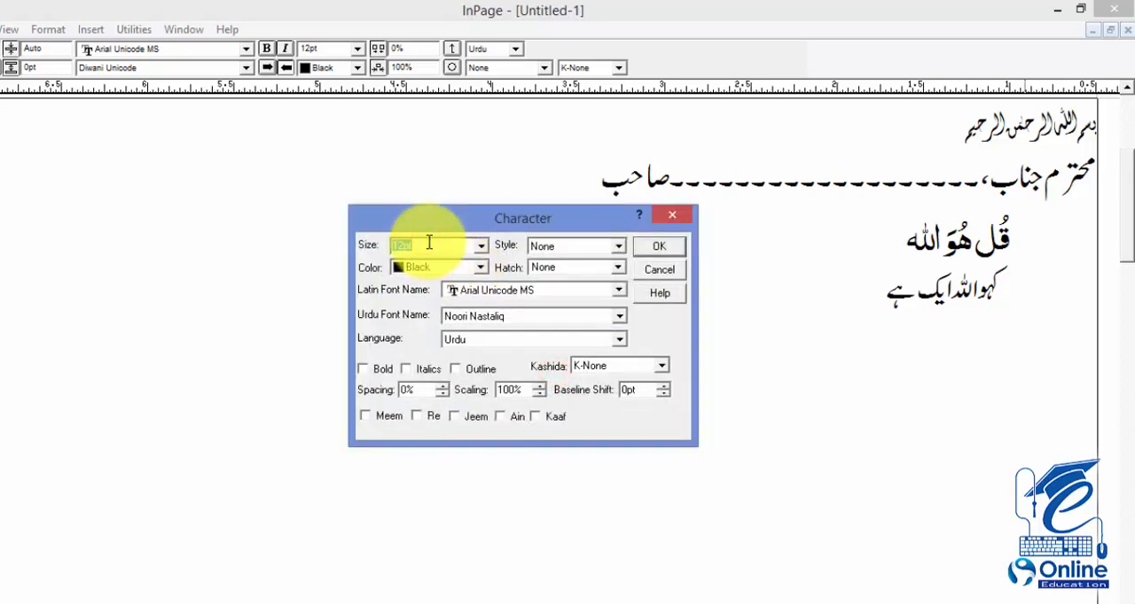
{"action": "type", "text": "30"}
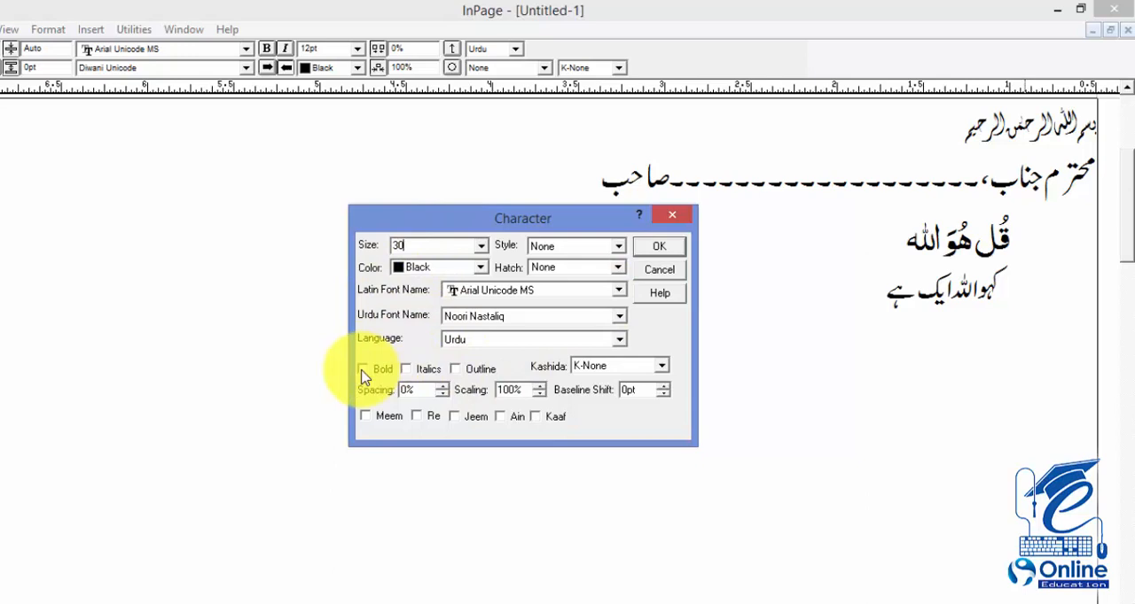
{"action": "left_click", "coordinate": [659, 246]}
{"action": "left_click", "coordinate": [576, 255]}
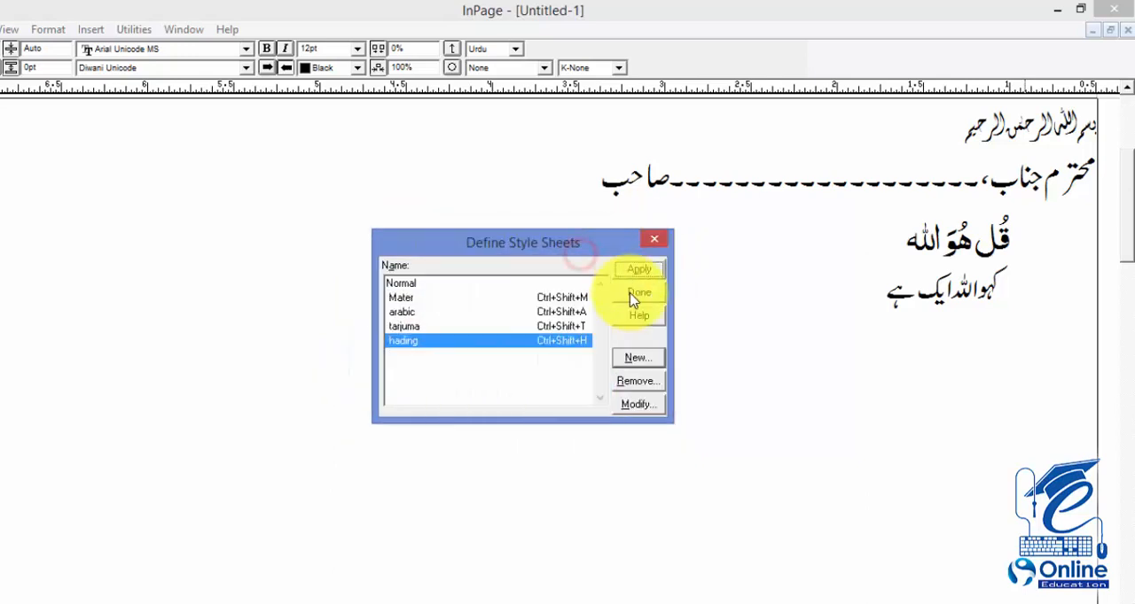
{"action": "left_click", "coordinate": [638, 292]}
Step: Apply the hading style to the Bismillah line at the start of the document
{"action": "double_click", "coordinate": [1011, 135]}
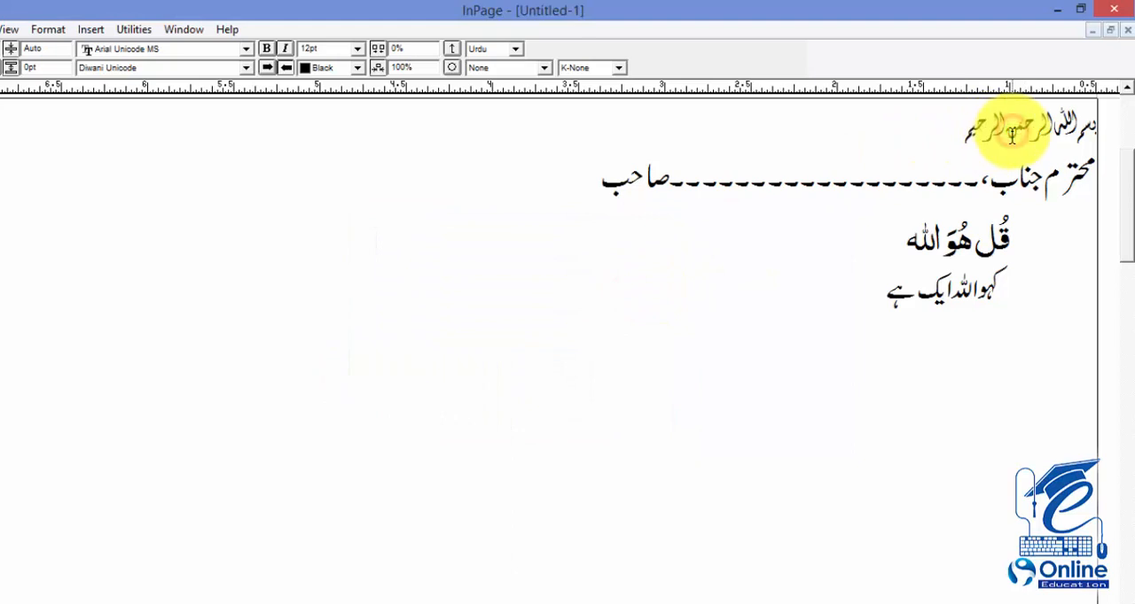
{"action": "key", "text": "ctrl+shift+h"}
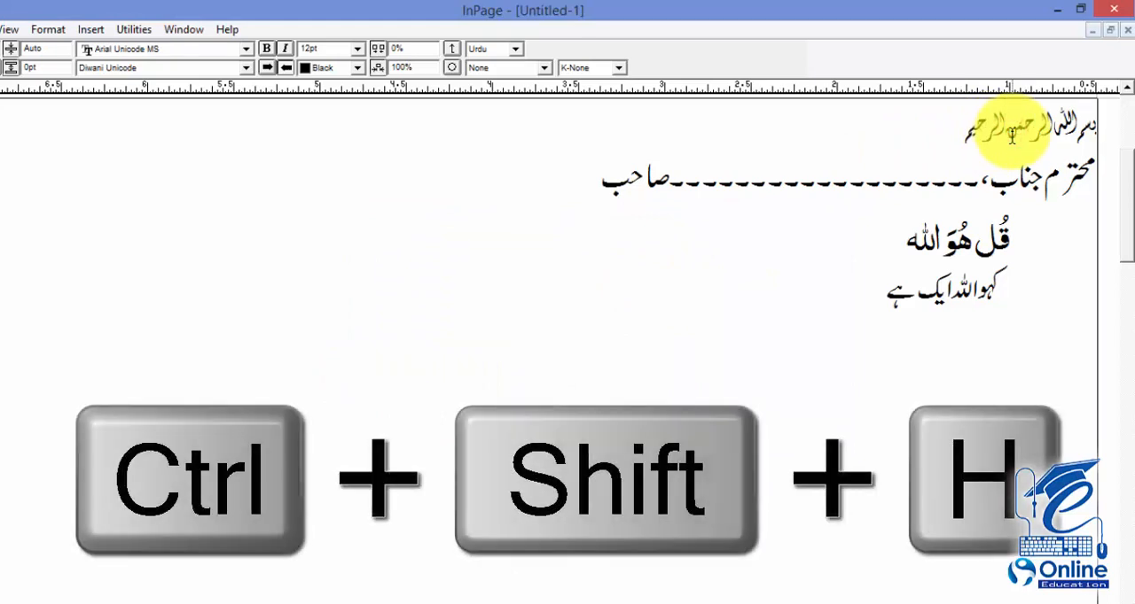
{"action": "key", "text": "ctrl+shift+h"}
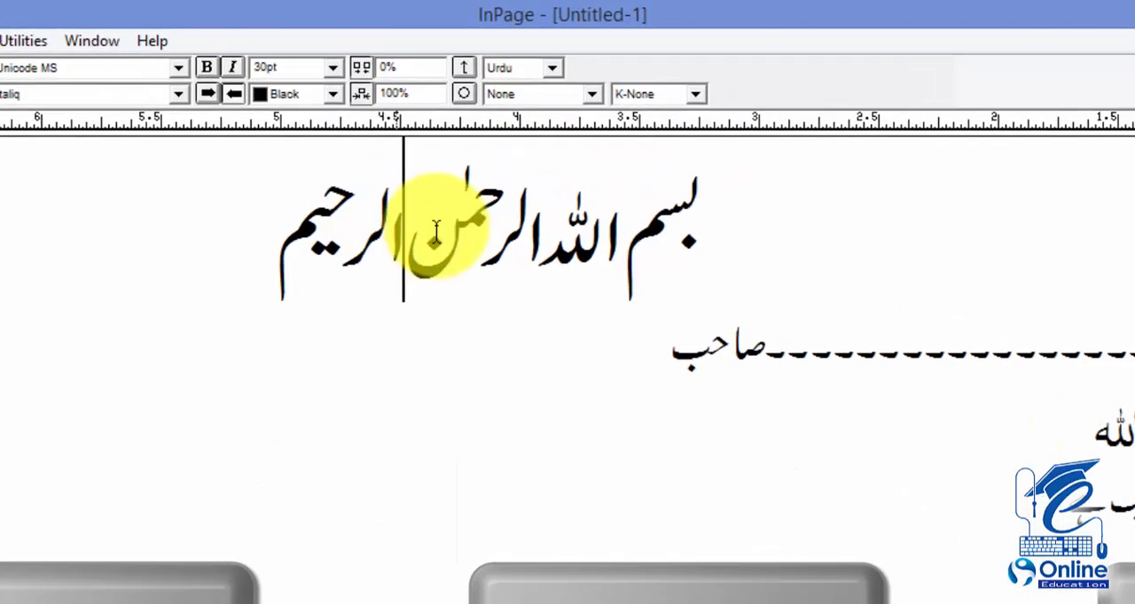
Step: Check the style sheet list with part of the Bismillah line selected
{"action": "left_click_drag", "start_coordinate": [432, 167], "coordinate": [548, 171]}
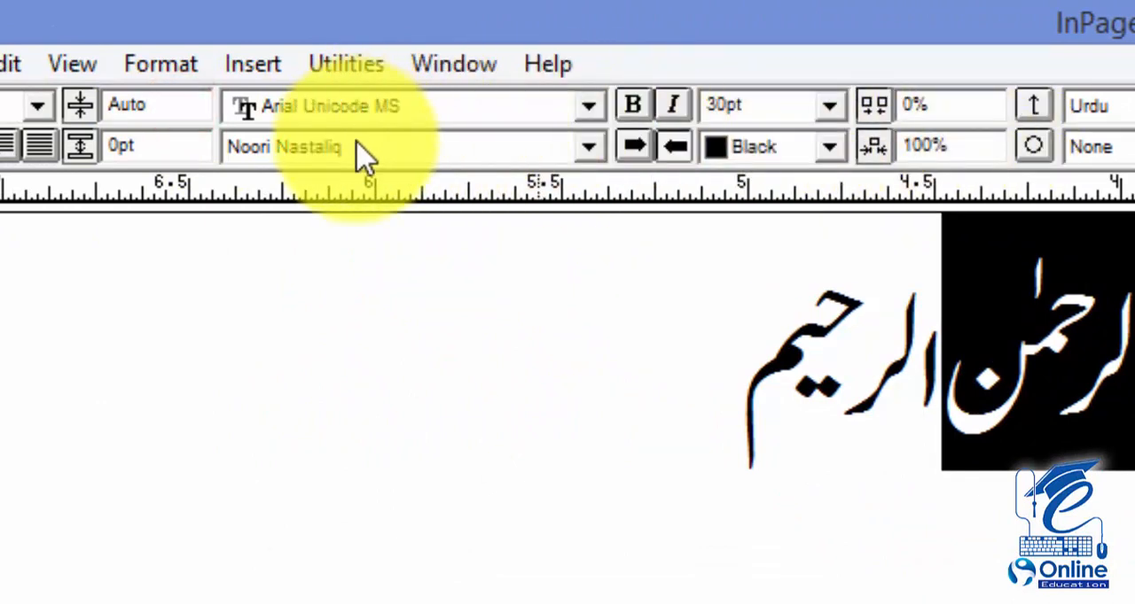
{"action": "left_click", "coordinate": [46, 107]}
{"action": "left_click", "coordinate": [88, 233]}
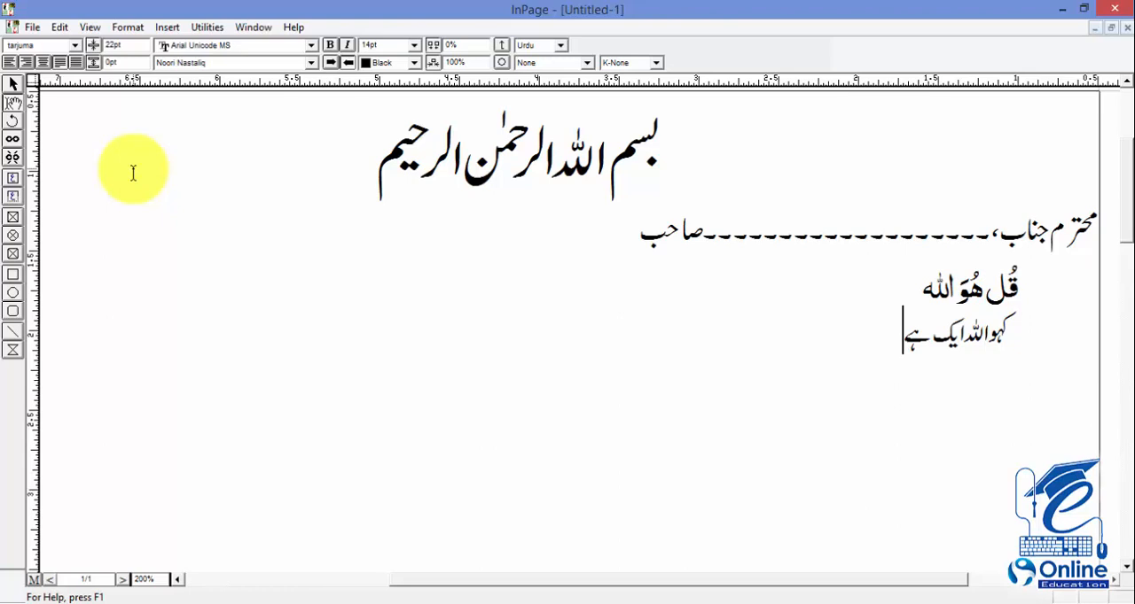
Step: View the list of available colors in the Define Colors dialog and close it
{"action": "left_click", "coordinate": [117, 28]}
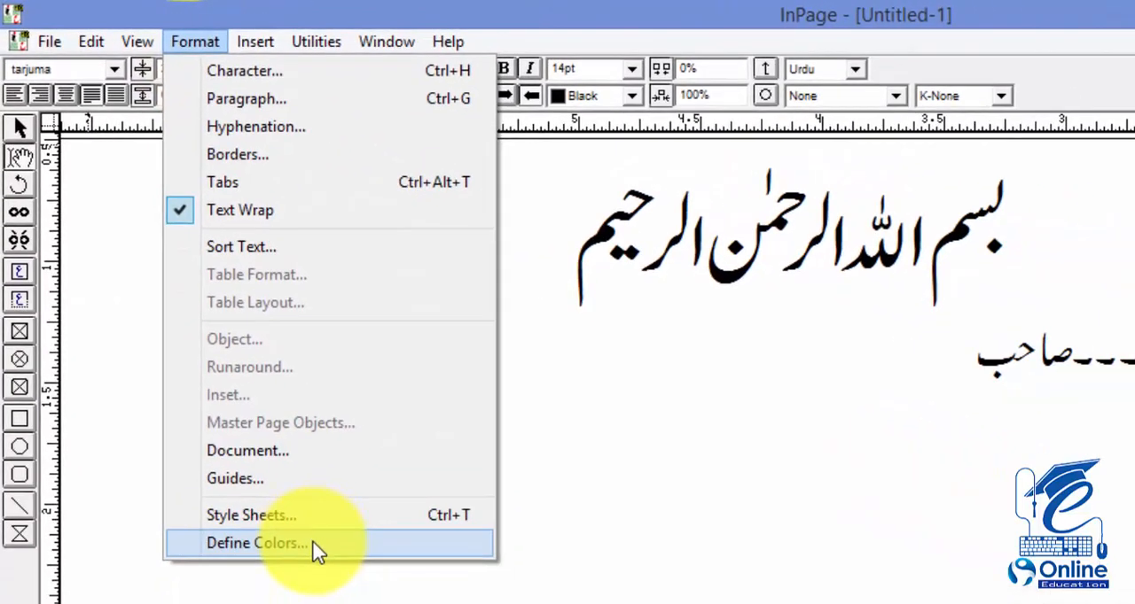
{"action": "left_click", "coordinate": [257, 544]}
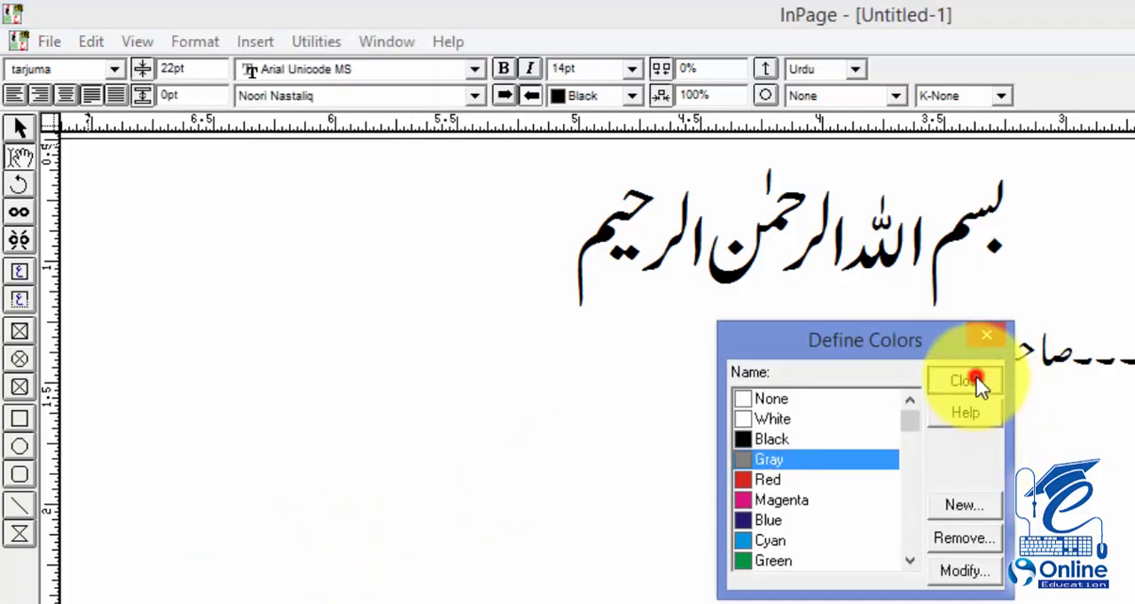
{"action": "left_click", "coordinate": [962, 380]}
Step: Color the selected part of the second line, the dotted salutation ending in صاحب, Red
{"action": "left_click_drag", "start_coordinate": [957, 377], "coordinate": [1023, 372]}
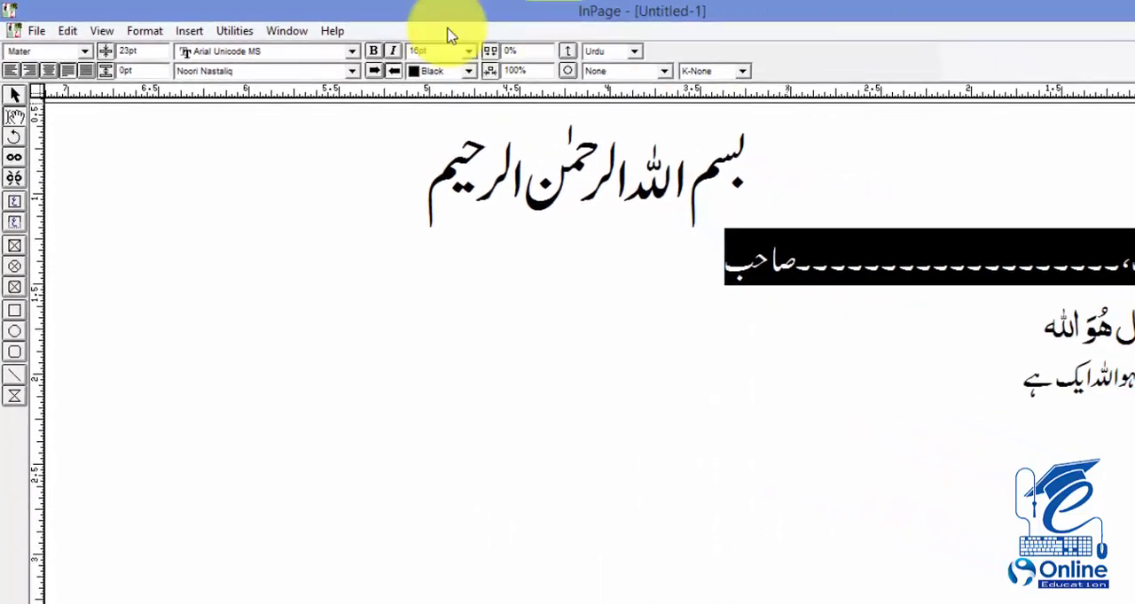
{"action": "left_click", "coordinate": [400, 64]}
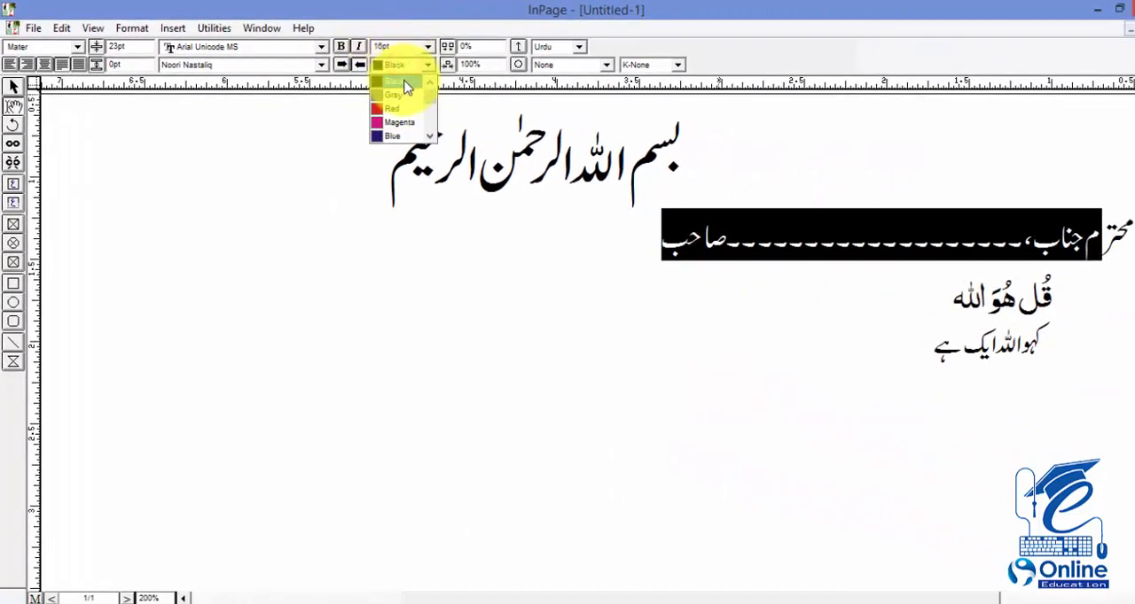
{"action": "left_click", "coordinate": [392, 108]}
{"action": "left_click", "coordinate": [609, 235]}
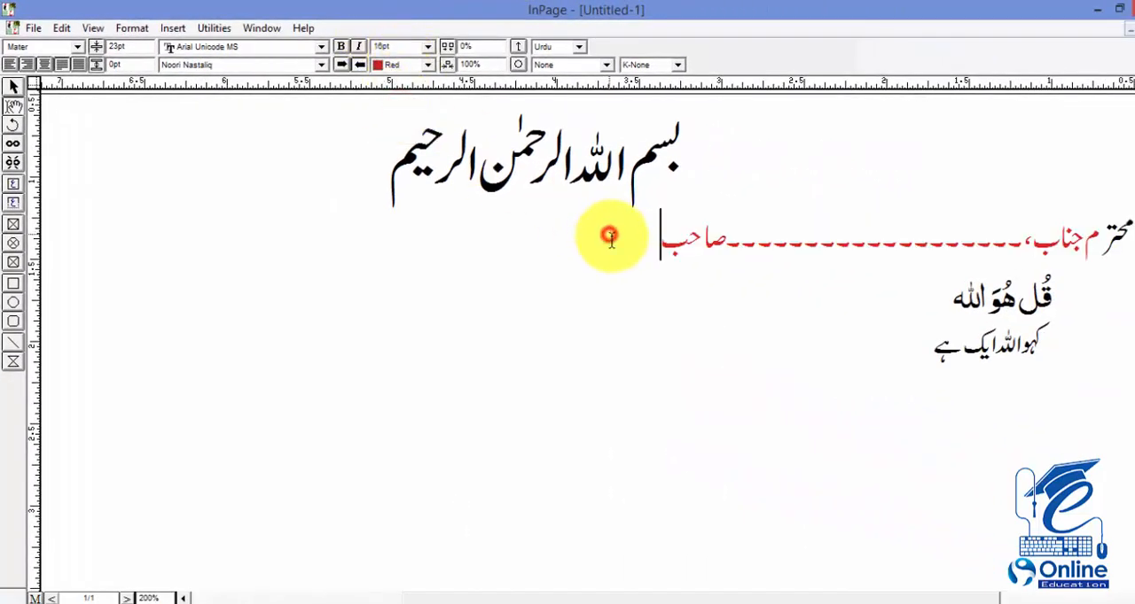
Step: Select most of the Arabic line under the salutation and color it Blue
{"action": "left_click_drag", "start_coordinate": [1042, 292], "coordinate": [869, 304]}
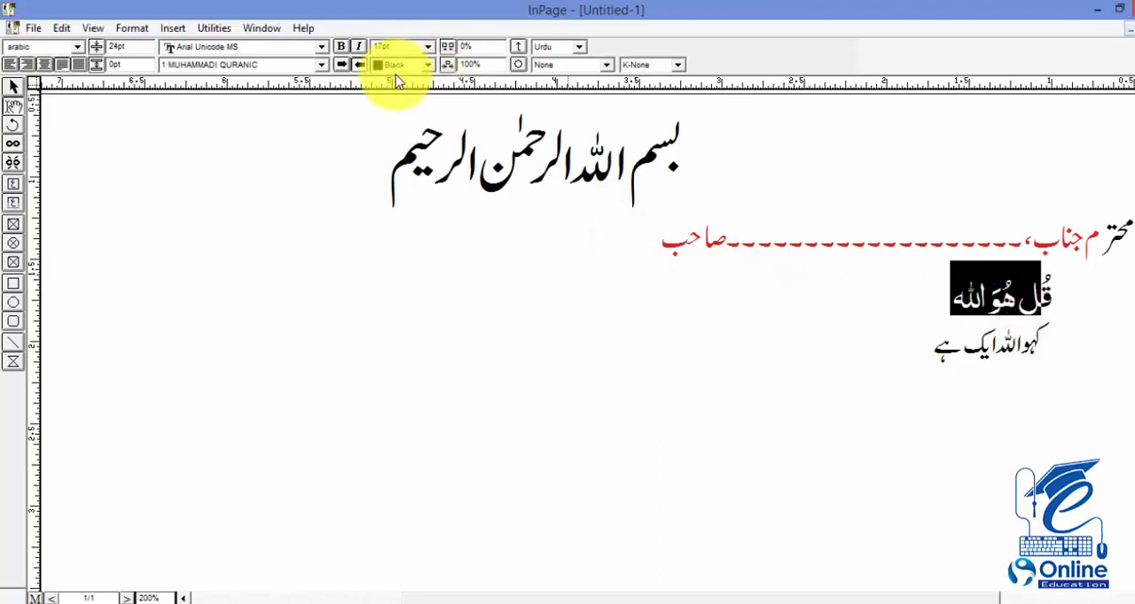
{"action": "left_click", "coordinate": [397, 65]}
{"action": "left_click", "coordinate": [411, 137]}
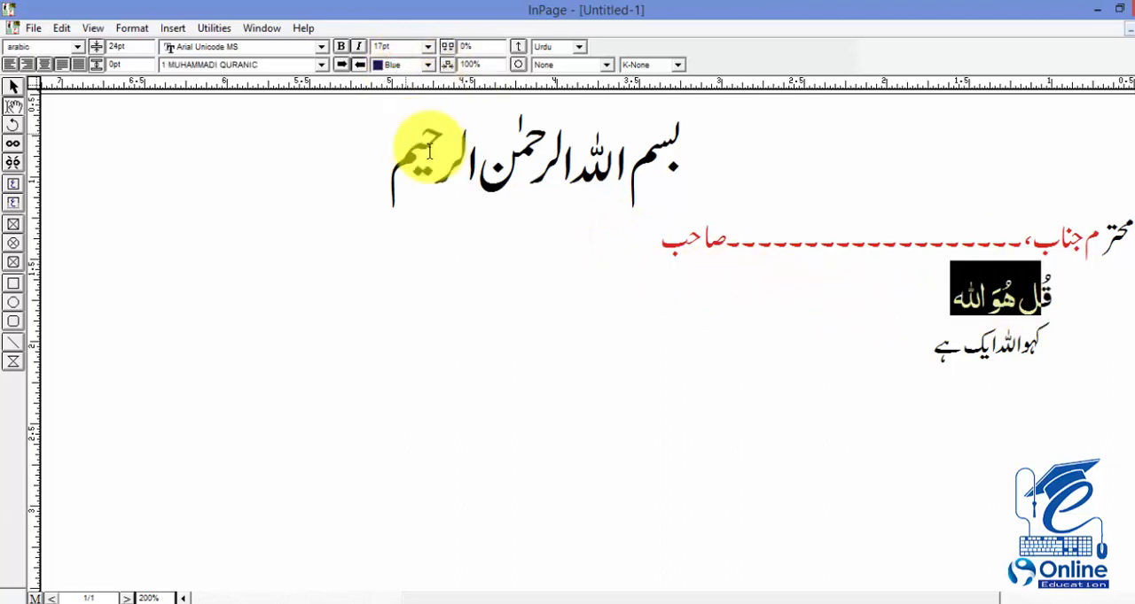
Step: Select most of the Urdu translation line under the Arabic verse and color it Yellow
{"action": "left_click_drag", "start_coordinate": [931, 344], "coordinate": [1049, 339]}
{"action": "left_click", "coordinate": [1048, 339]}
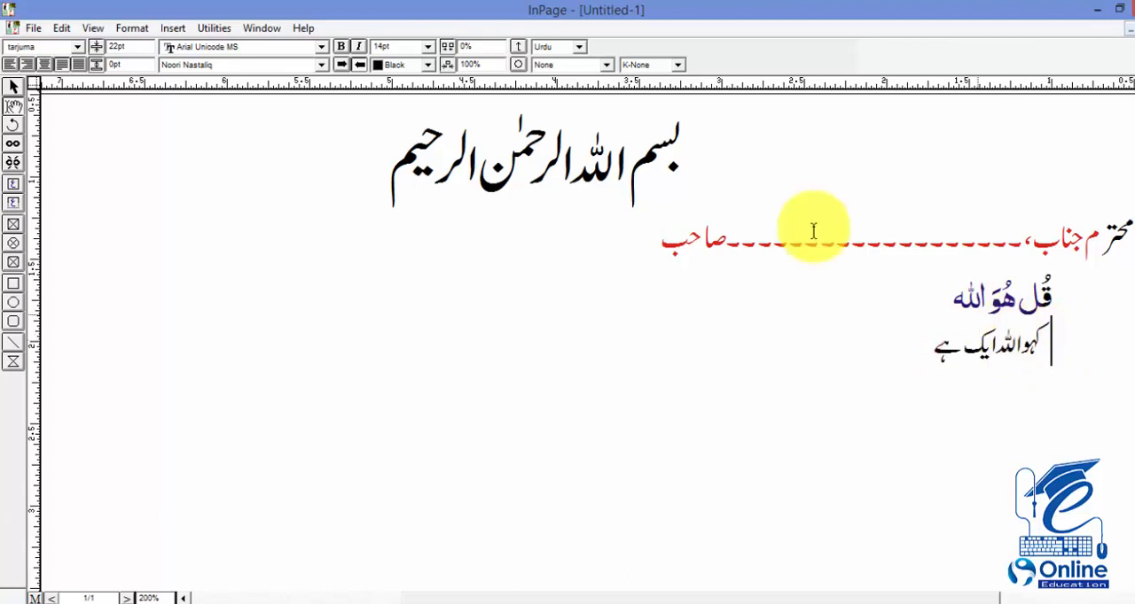
{"action": "left_click_drag", "start_coordinate": [906, 341], "coordinate": [1028, 334]}
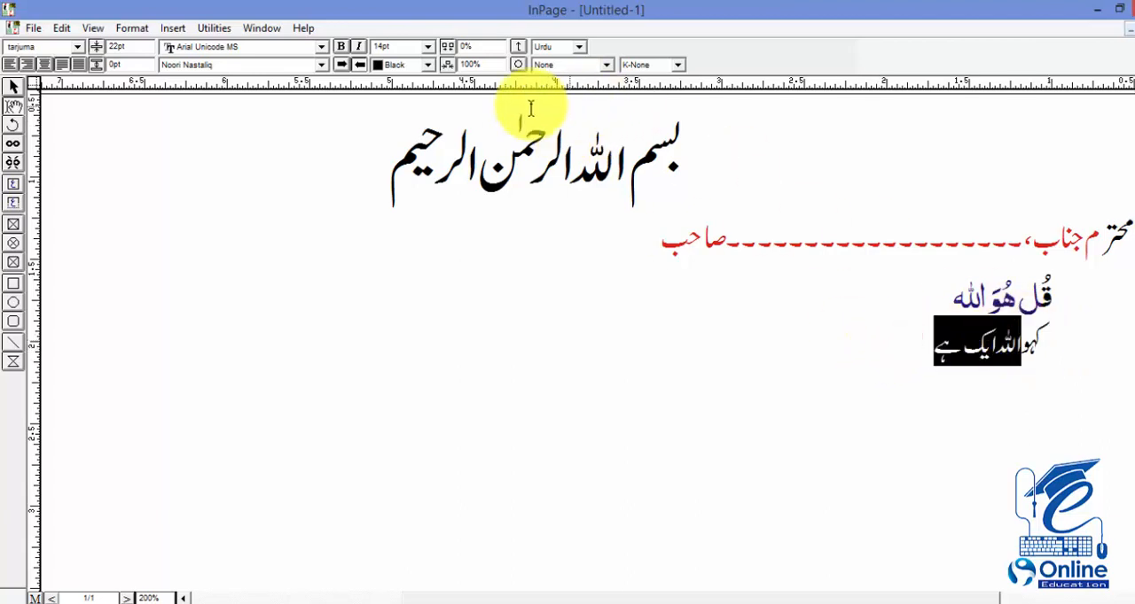
{"action": "left_click", "coordinate": [408, 65]}
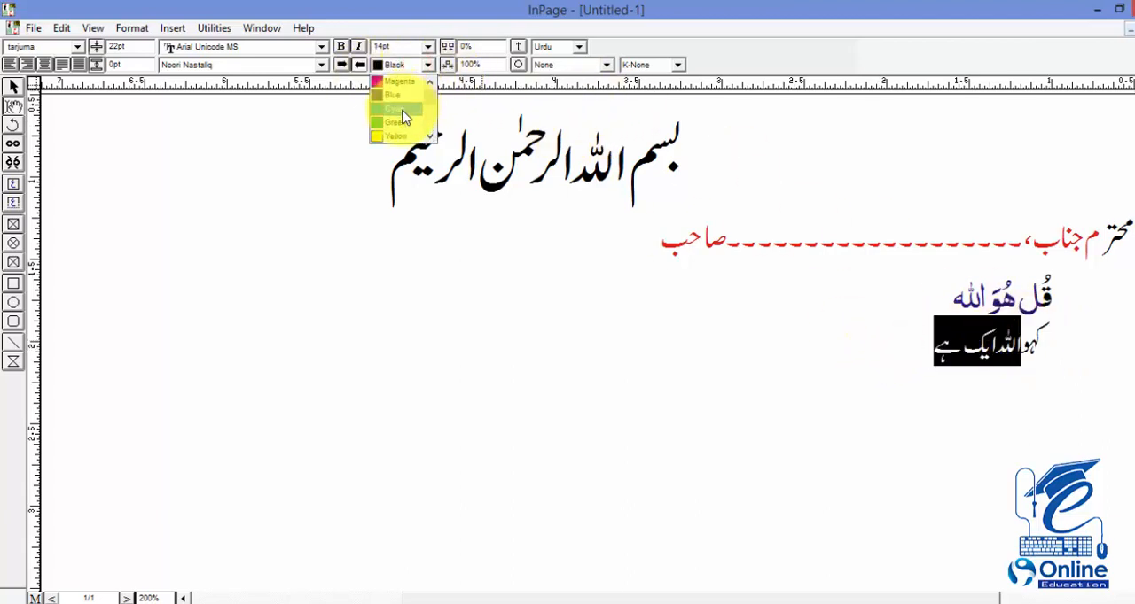
{"action": "left_click", "coordinate": [396, 132]}
{"action": "left_click", "coordinate": [697, 293]}
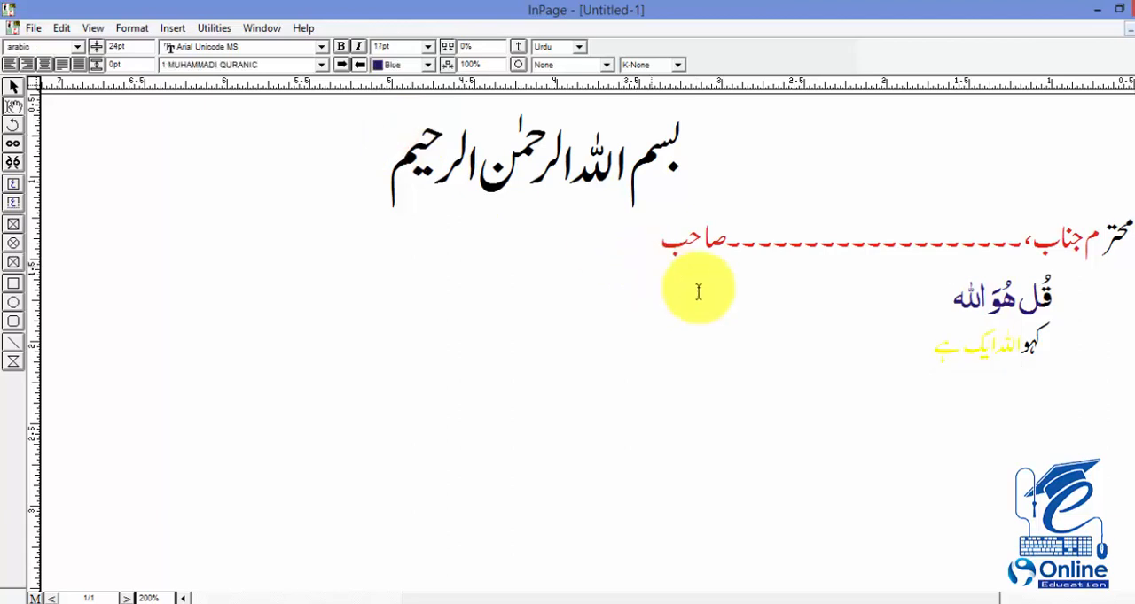
Step: Look through the available text colors without choosing one
{"action": "left_click", "coordinate": [424, 73]}
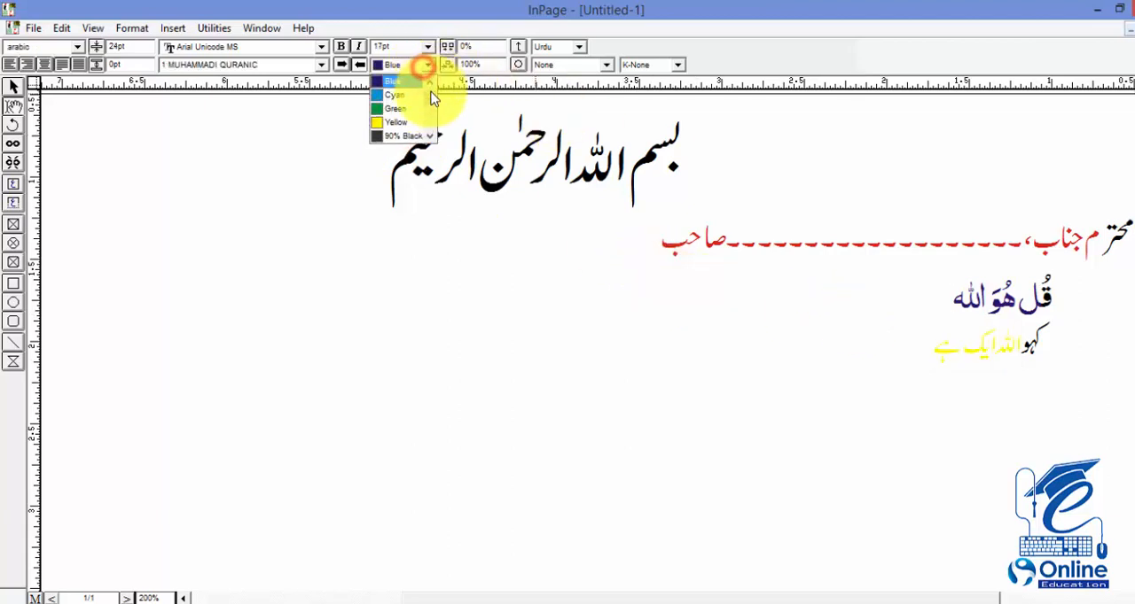
{"action": "mouse_move", "coordinate": [431, 93]}
{"action": "left_mouse_down"}
{"action": "mouse_move", "coordinate": [431, 121]}
{"action": "mouse_move", "coordinate": [429, 88]}
{"action": "left_mouse_up"}
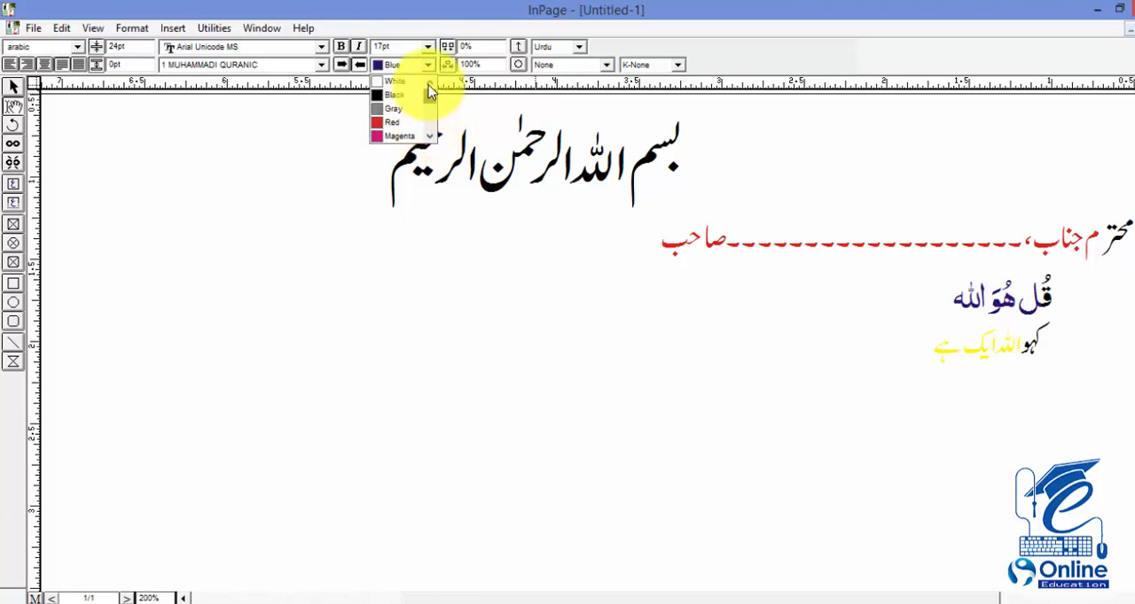
{"action": "left_click", "coordinate": [717, 232]}
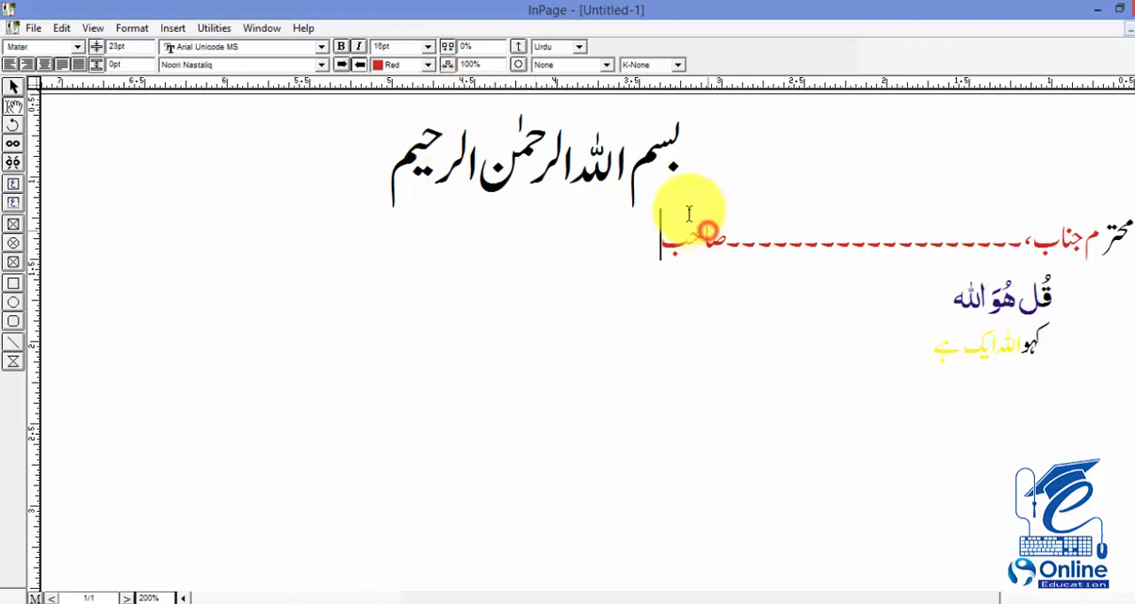
Step: With part of the Bismillah line selected, modify the defined Gray color to a green with hue 101, saturation 206 and luminosity 120
{"action": "left_click_drag", "start_coordinate": [695, 147], "coordinate": [501, 156]}
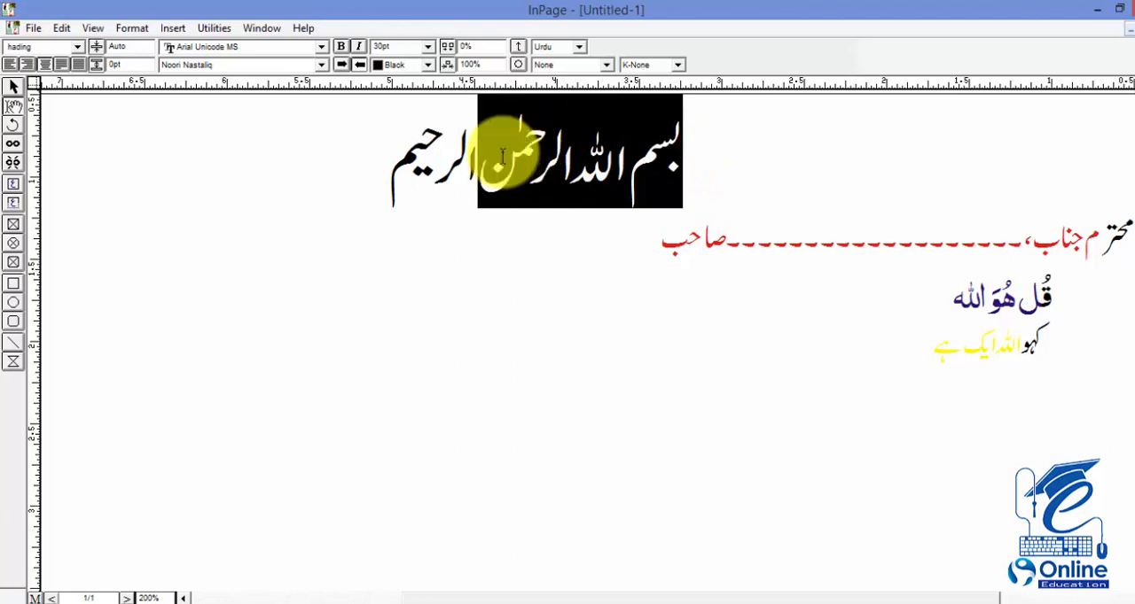
{"action": "left_click", "coordinate": [511, 155]}
{"action": "left_click_drag", "start_coordinate": [419, 158], "coordinate": [533, 166]}
{"action": "left_click", "coordinate": [532, 166]}
{"action": "left_click_drag", "start_coordinate": [469, 147], "coordinate": [534, 157]}
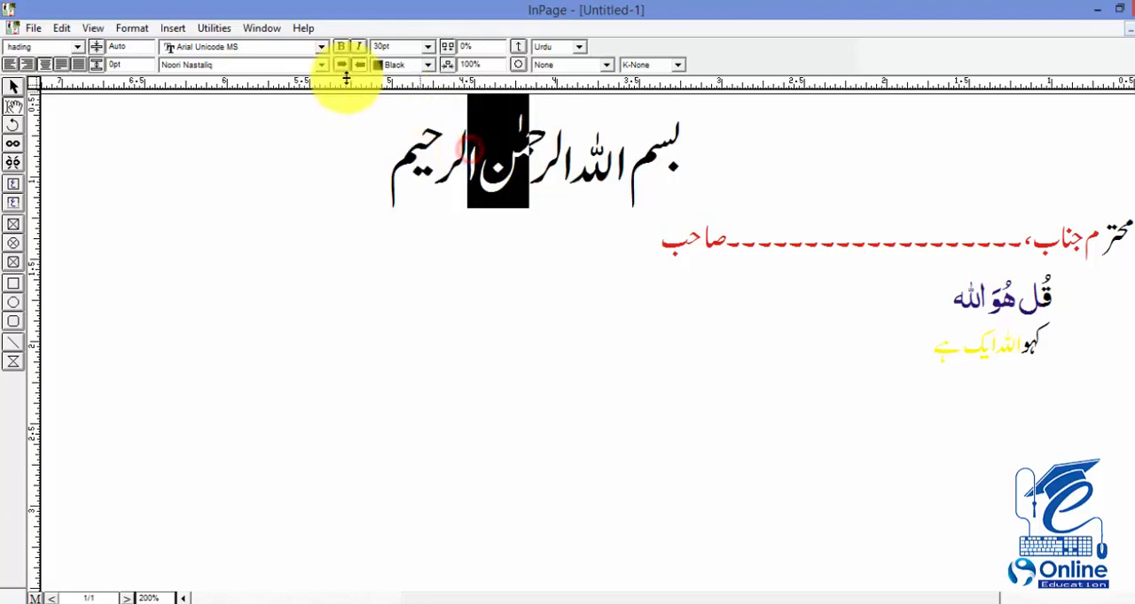
{"action": "left_click", "coordinate": [130, 32]}
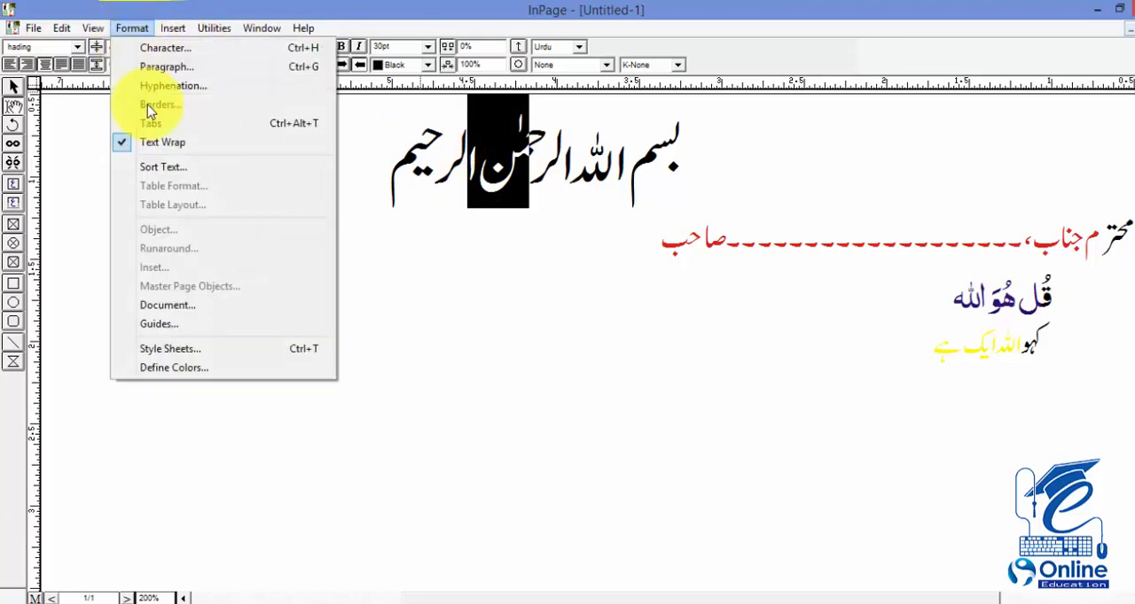
{"action": "left_click", "coordinate": [187, 368]}
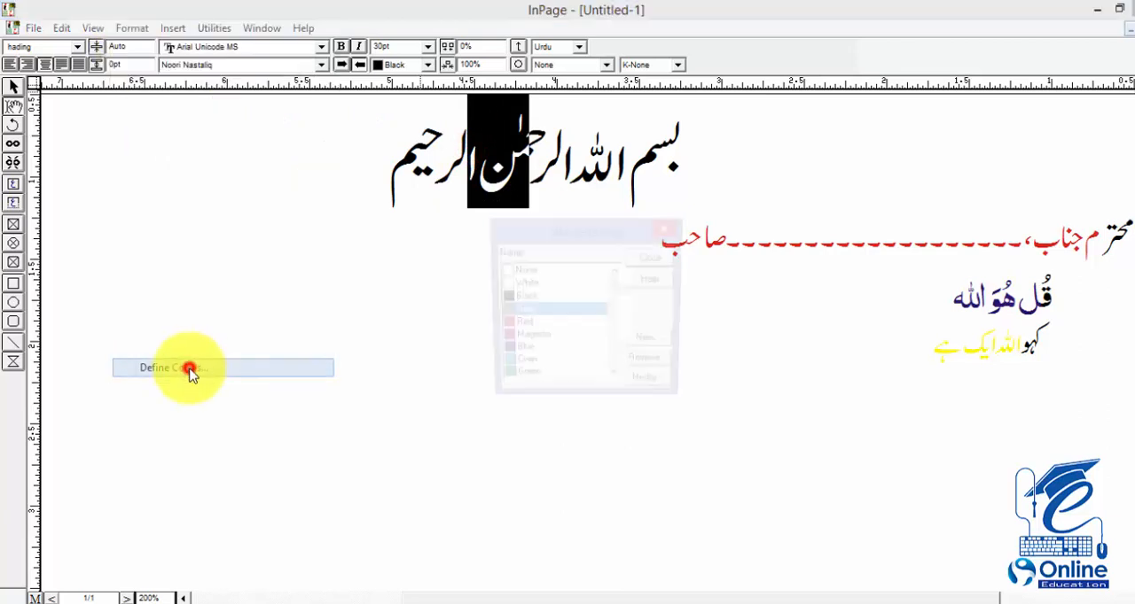
{"action": "left_click", "coordinate": [653, 390]}
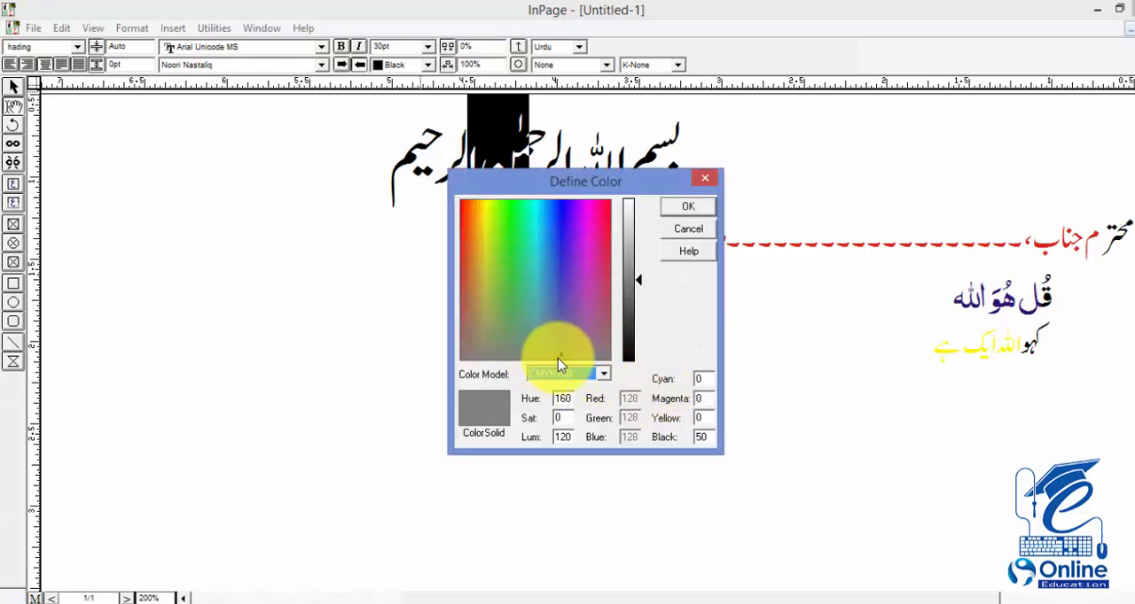
{"action": "left_click_drag", "start_coordinate": [554, 337], "coordinate": [559, 247]}
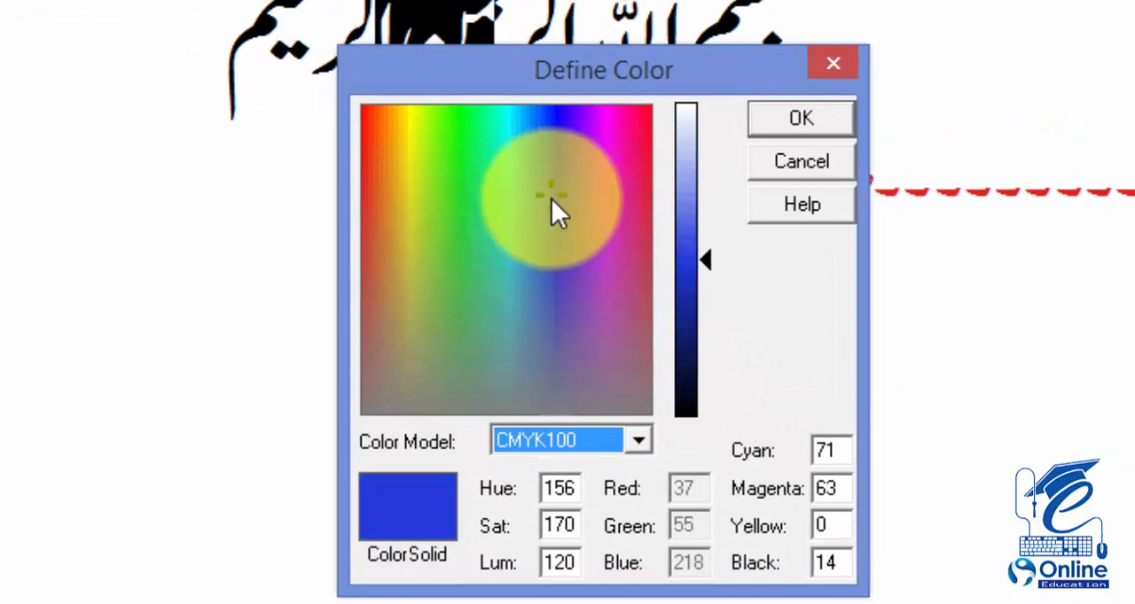
{"action": "left_click_drag", "start_coordinate": [551, 199], "coordinate": [485, 149]}
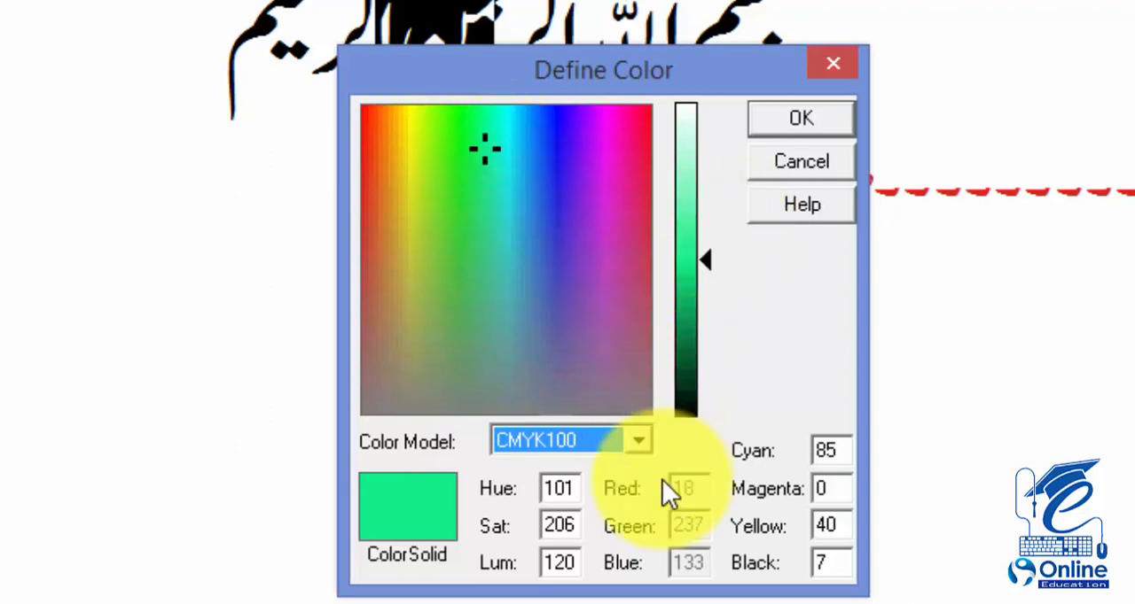
{"action": "left_click", "coordinate": [782, 121]}
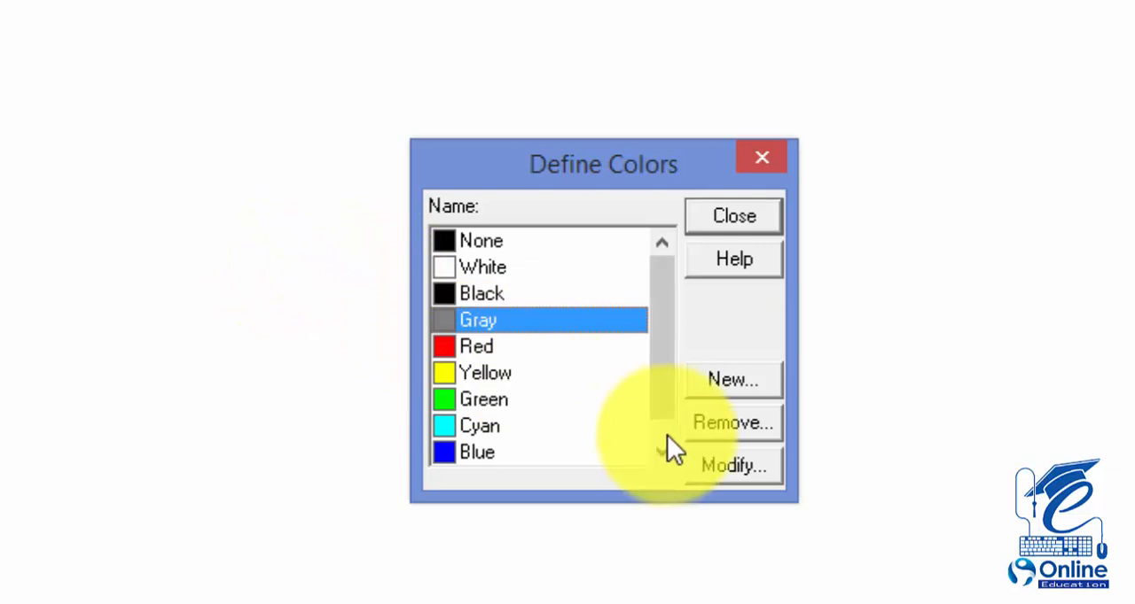
Step: Define a color named new as an RGB turquoise with red 16, green 239 and blue 228, and close the color definitions
{"action": "left_click", "coordinate": [727, 386]}
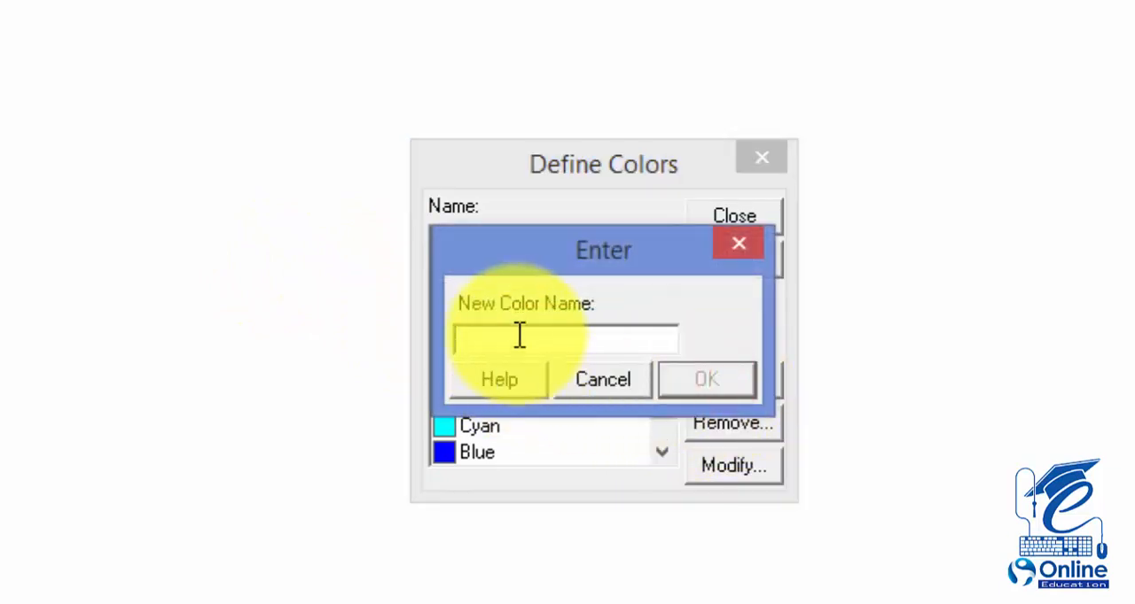
{"action": "left_click", "coordinate": [519, 332]}
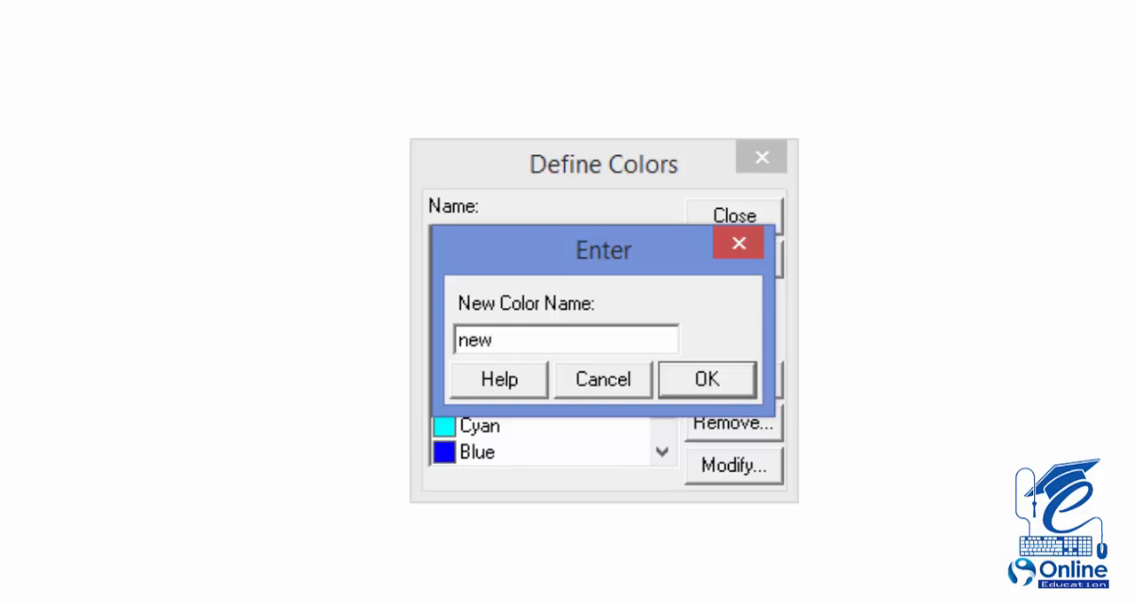
{"action": "left_click", "coordinate": [702, 377]}
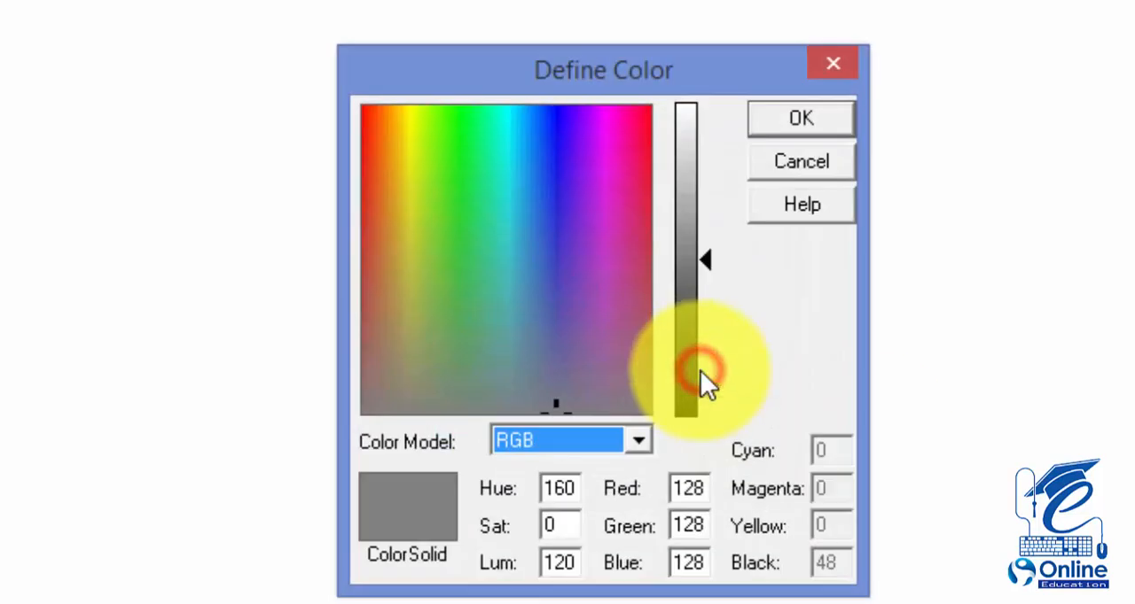
{"action": "left_click_drag", "start_coordinate": [547, 395], "coordinate": [504, 144]}
{"action": "left_click", "coordinate": [773, 122]}
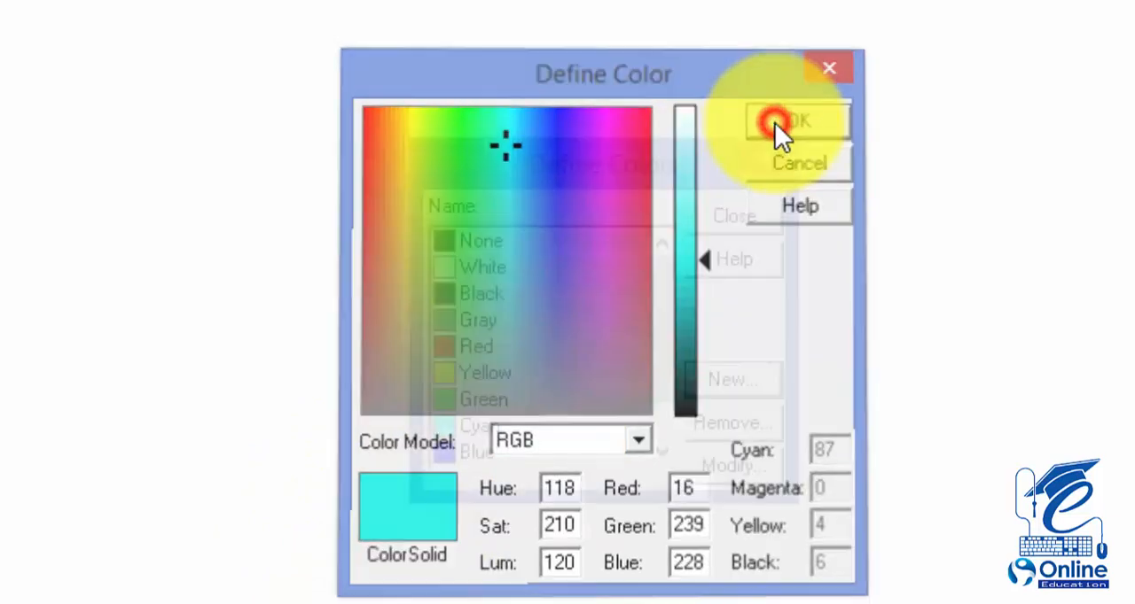
{"action": "left_click_drag", "start_coordinate": [654, 360], "coordinate": [645, 431]}
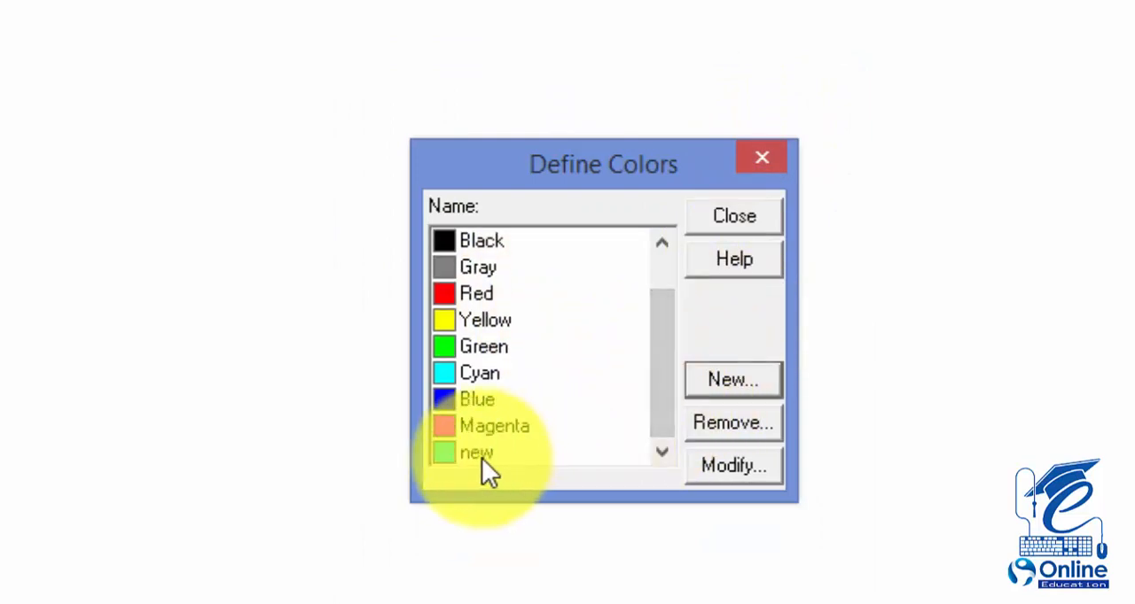
{"action": "left_click", "coordinate": [725, 217]}
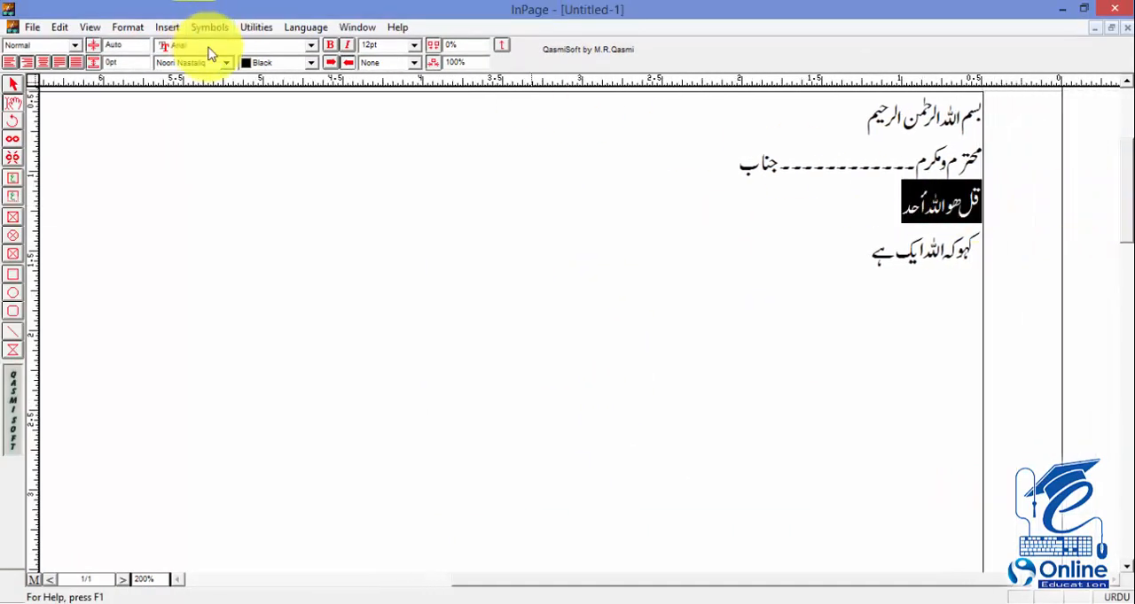
Step: Apply the custom color new to the selected Arabic line قل هو الله أحد
{"action": "left_click", "coordinate": [225, 63]}
{"action": "left_click", "coordinate": [225, 63]}
{"action": "left_click", "coordinate": [266, 68]}
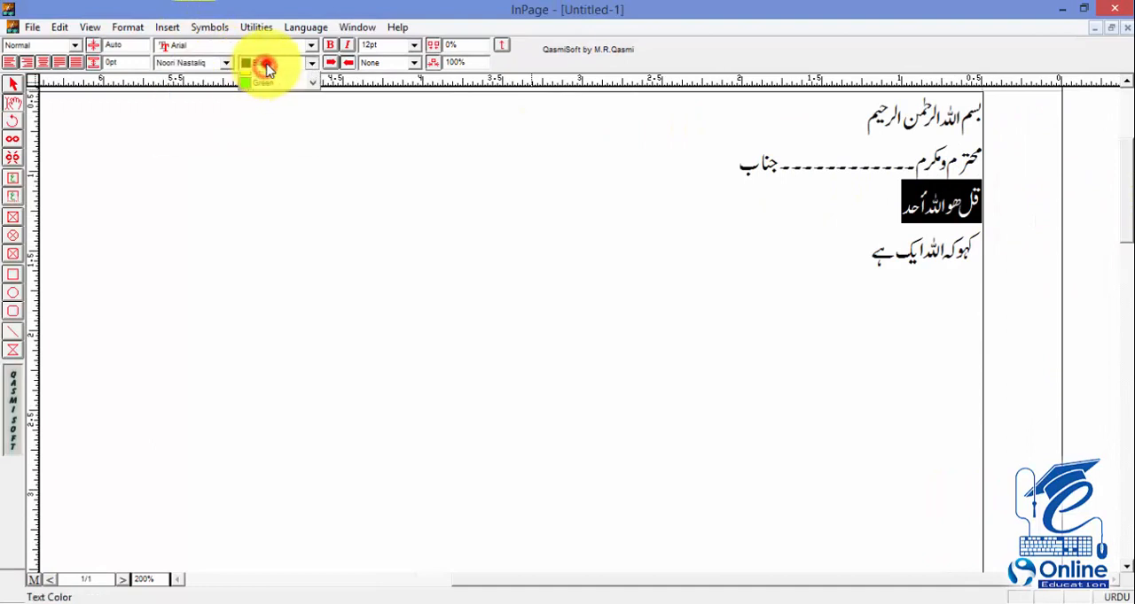
{"action": "scroll", "coordinate": [311, 107], "scroll_direction": "down", "scroll_amount": 2}
{"action": "left_click", "coordinate": [285, 129]}
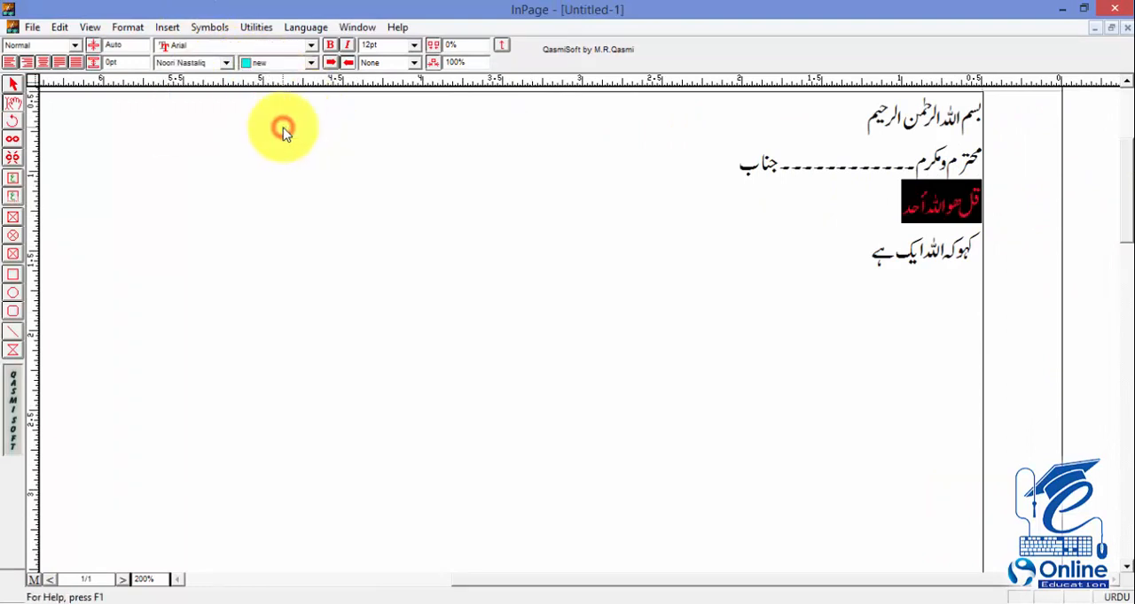
{"action": "left_click", "coordinate": [786, 228]}
Step: Color the dotted middle part of the second line red, from the end of مکرم into جناب
{"action": "left_click_drag", "start_coordinate": [850, 254], "coordinate": [1006, 258]}
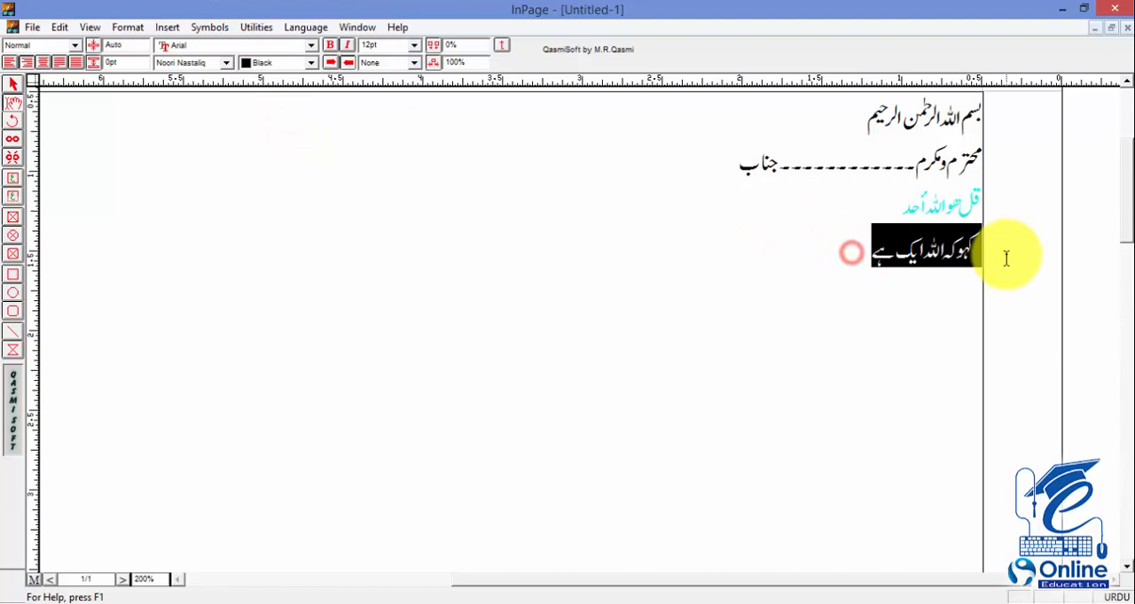
{"action": "left_click_drag", "start_coordinate": [759, 165], "coordinate": [922, 165]}
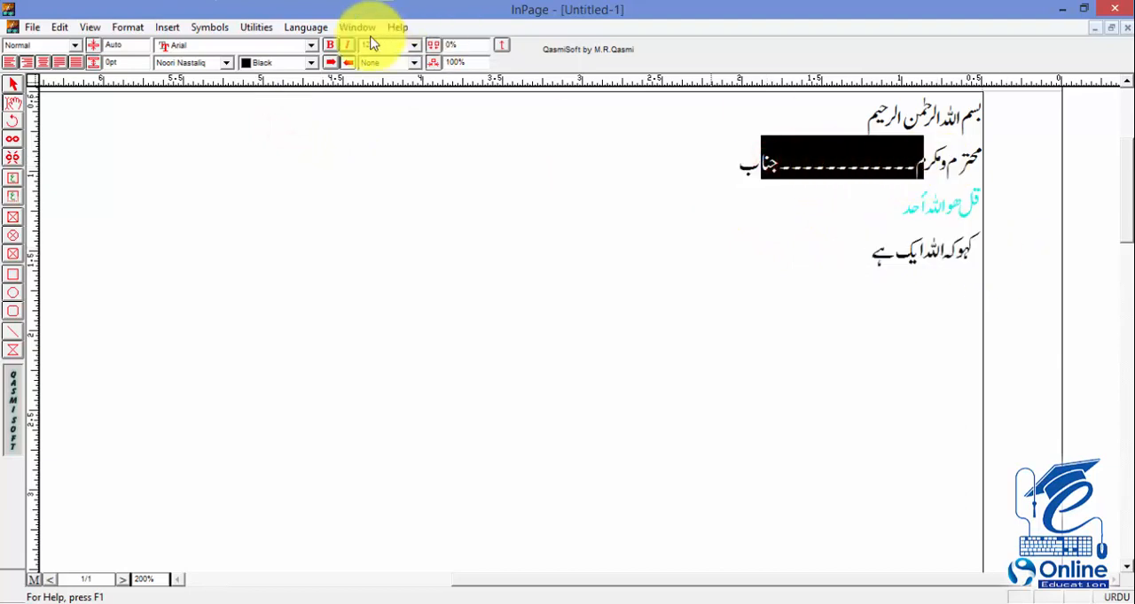
{"action": "left_click", "coordinate": [288, 63]}
{"action": "left_click", "coordinate": [271, 107]}
{"action": "left_click", "coordinate": [702, 195]}
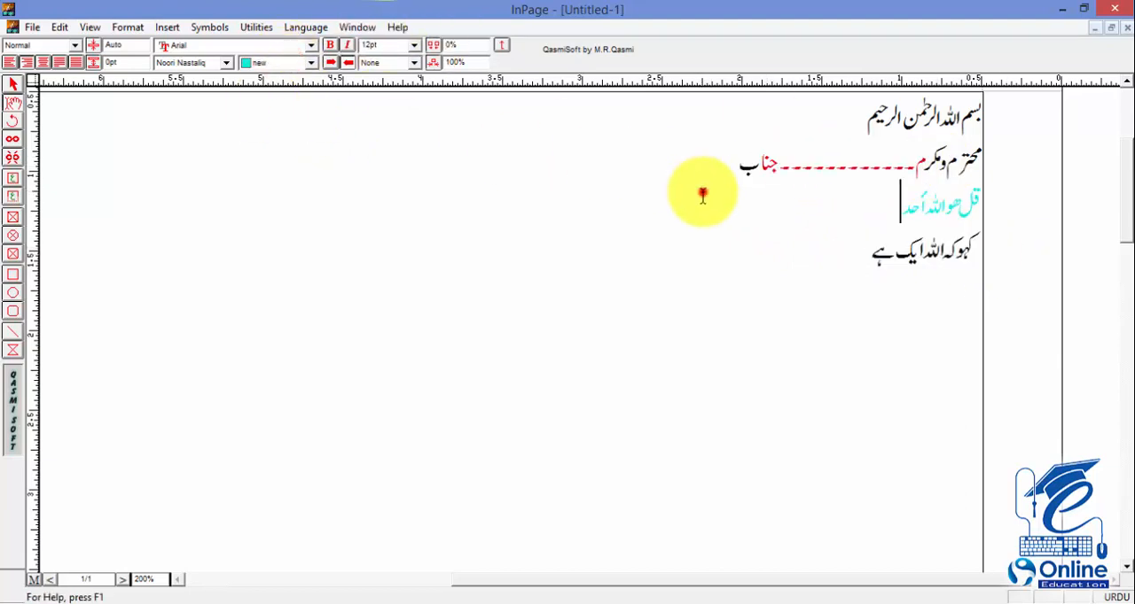
{"action": "left_click_drag", "start_coordinate": [714, 170], "coordinate": [758, 173]}
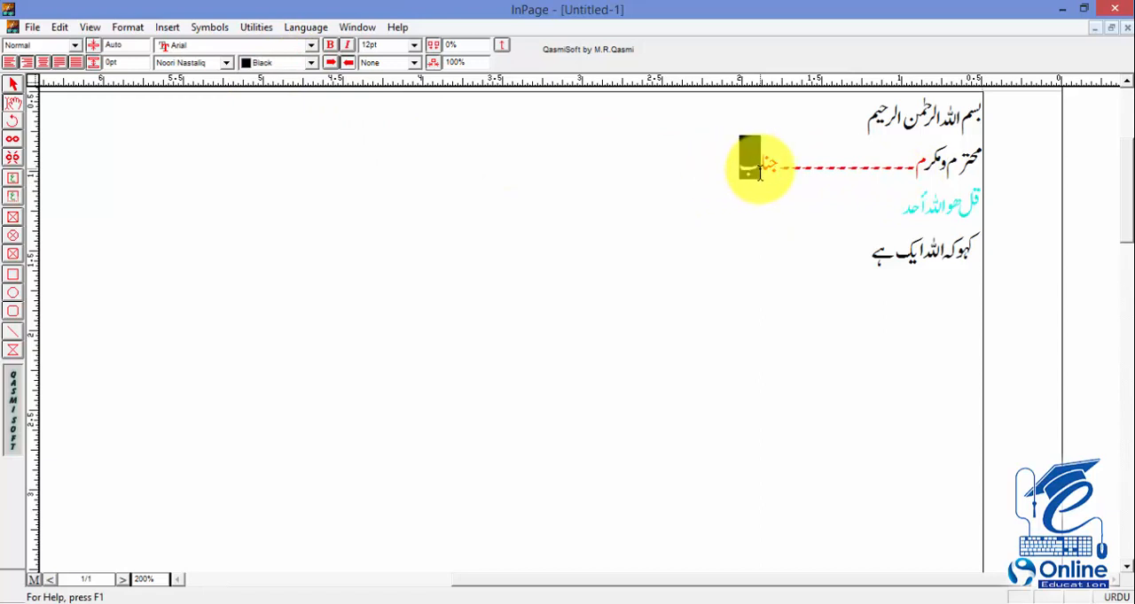
{"action": "left_click_drag", "start_coordinate": [869, 115], "coordinate": [986, 114]}
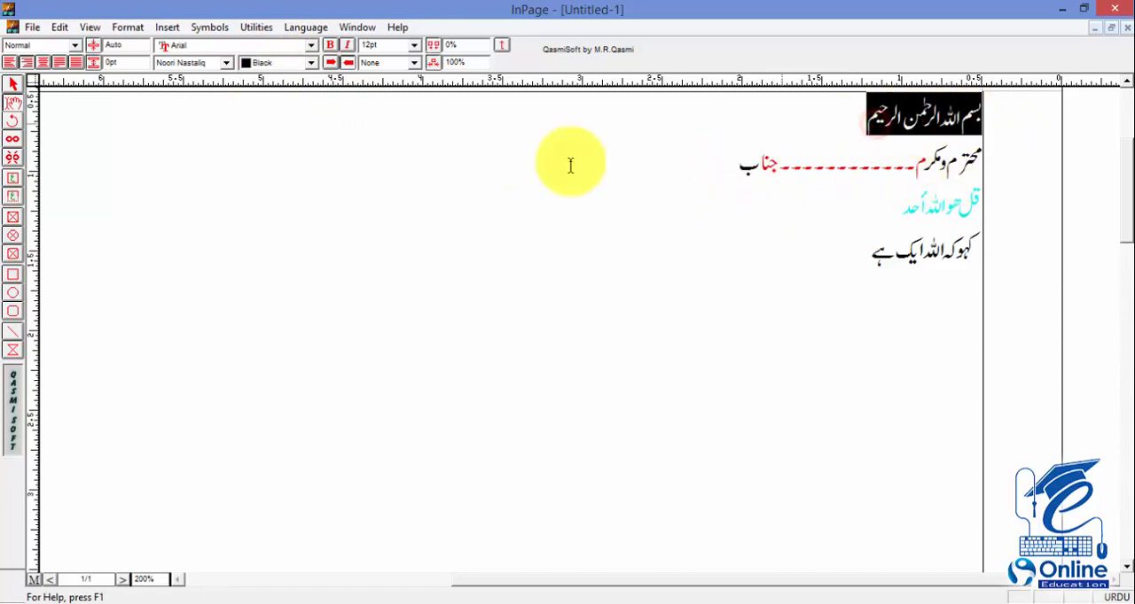
{"action": "left_click", "coordinate": [434, 208]}
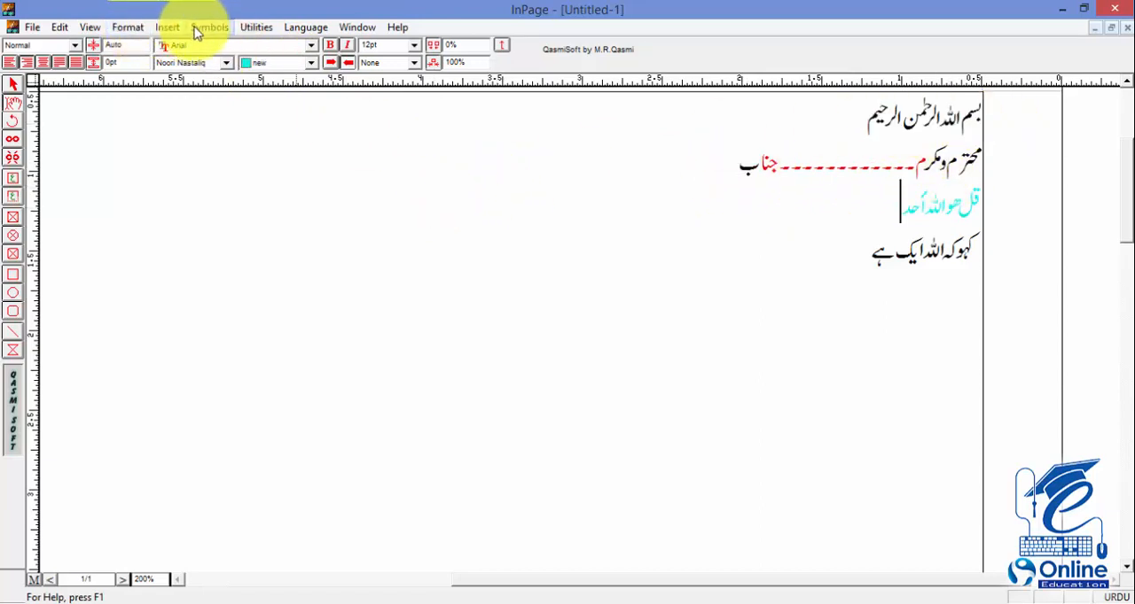
{"action": "left_click", "coordinate": [126, 27]}
{"action": "left_click", "coordinate": [169, 359]}
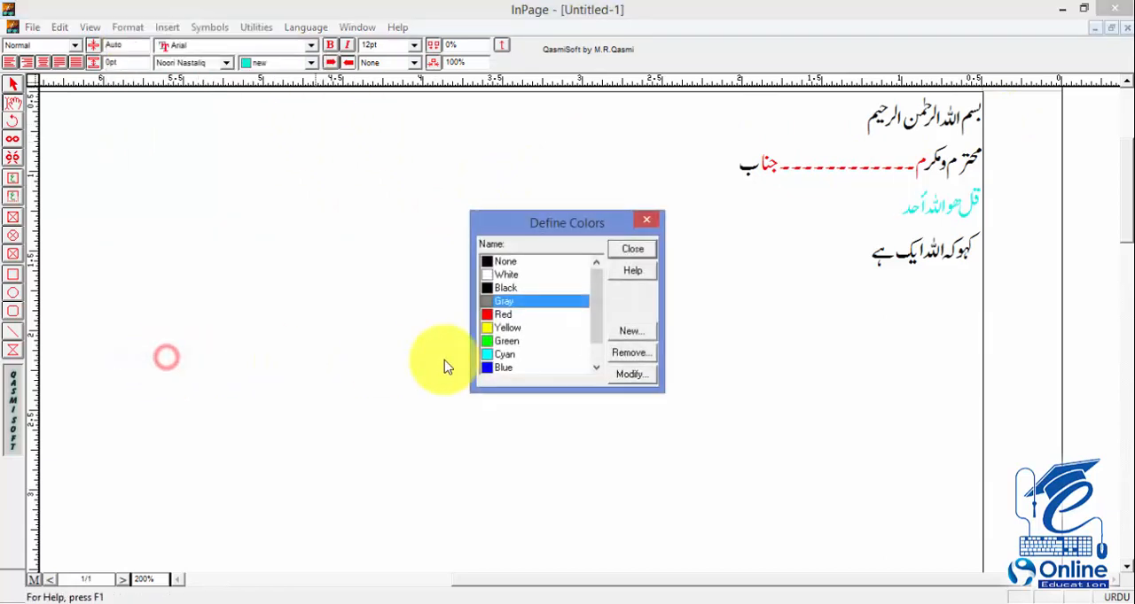
{"action": "left_click", "coordinate": [637, 333]}
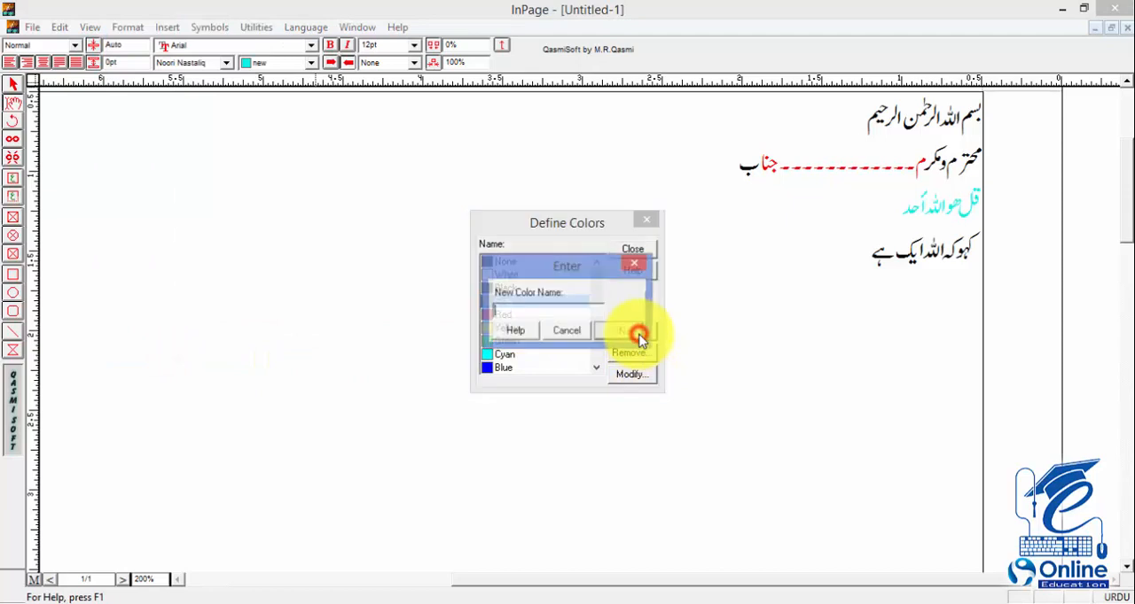
{"action": "left_click", "coordinate": [577, 329]}
{"action": "left_click", "coordinate": [631, 374]}
{"action": "left_click_drag", "start_coordinate": [548, 345], "coordinate": [521, 235]}
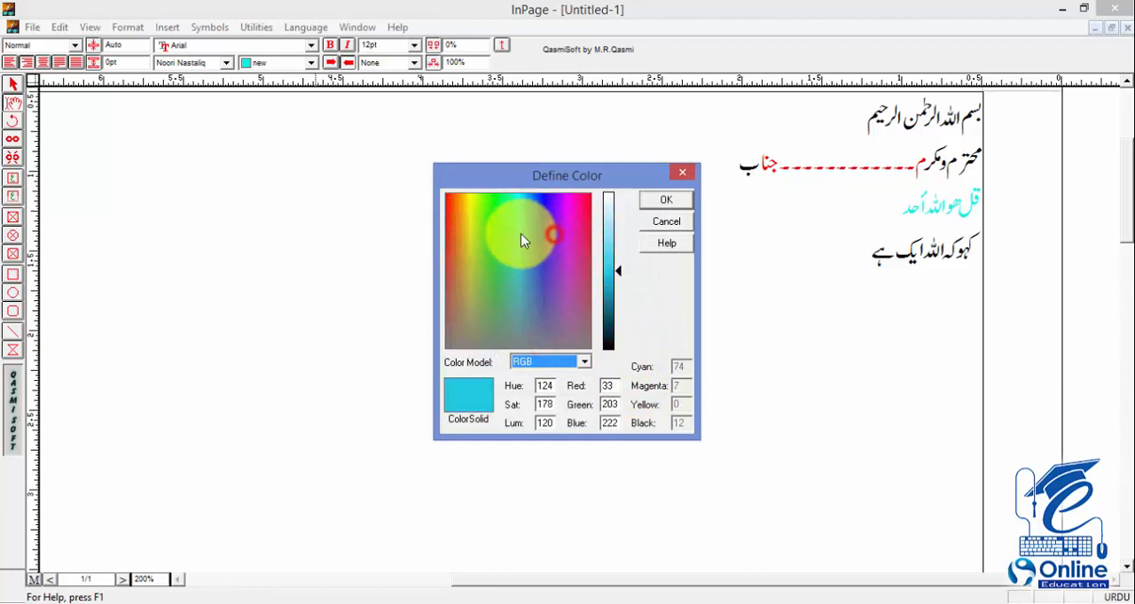
{"action": "left_click", "coordinate": [665, 222]}
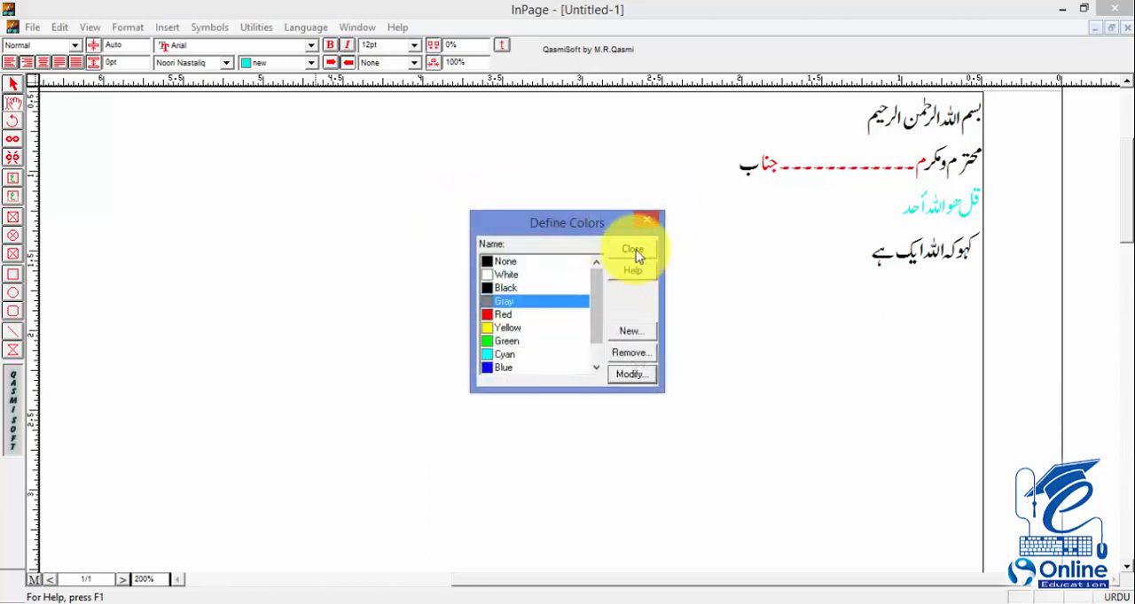
{"action": "left_click", "coordinate": [632, 250]}
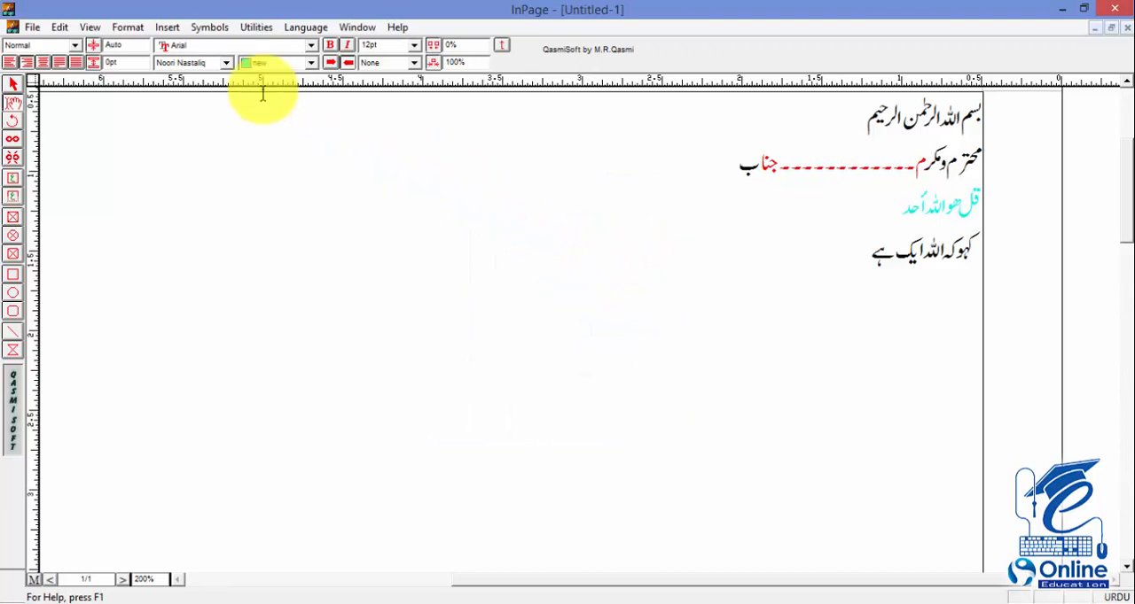
{"action": "left_click", "coordinate": [122, 29]}
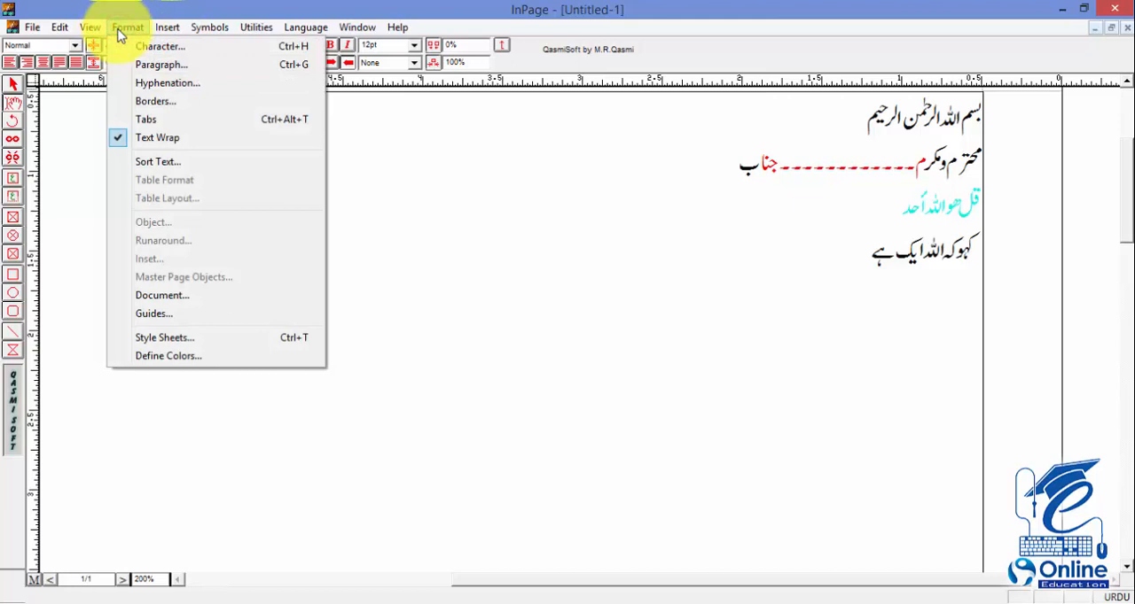
{"action": "mouse_move", "coordinate": [160, 34]}
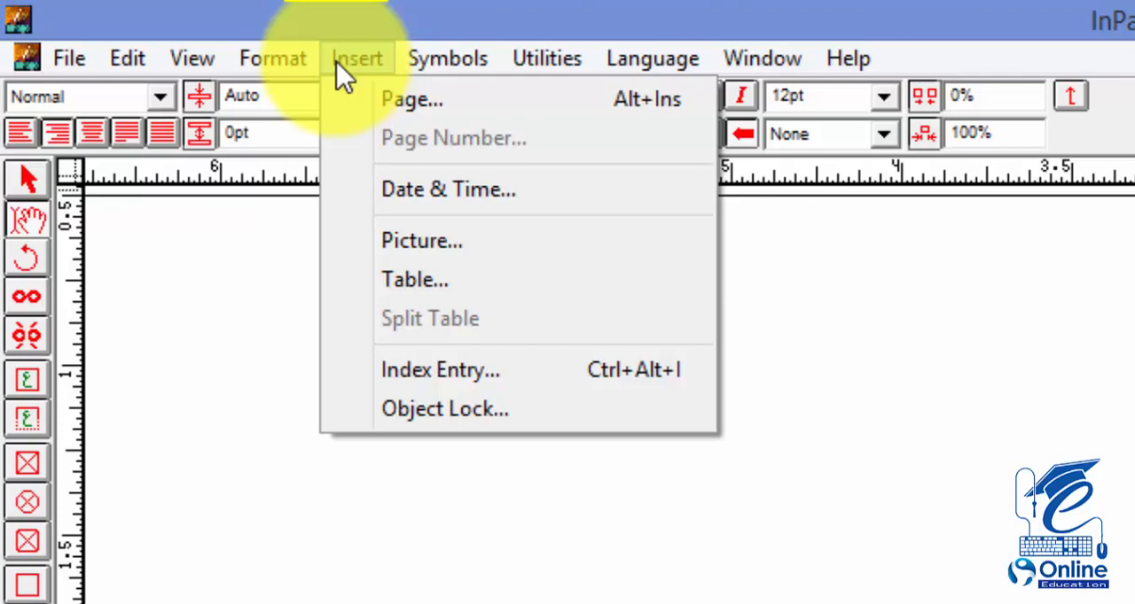
{"action": "left_click", "coordinate": [446, 497]}
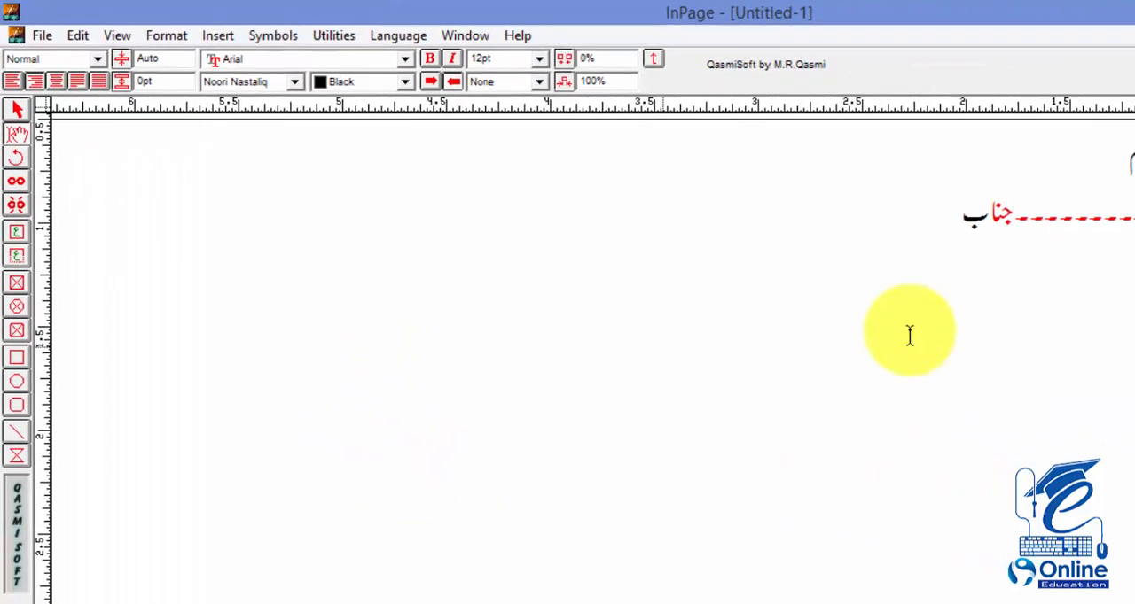
Step: Add blank lines after the last Urdu line کہو کہ اللہ ایک ہے until the text flows onto a second page
{"action": "left_click", "coordinate": [858, 250]}
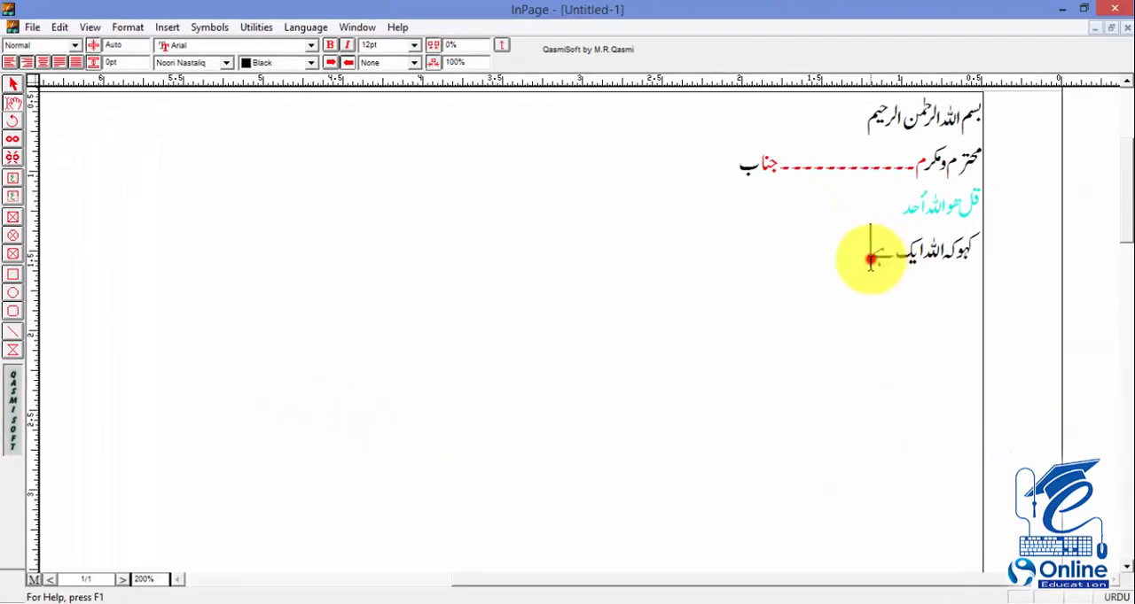
{"action": "type", "text": "ہے"}
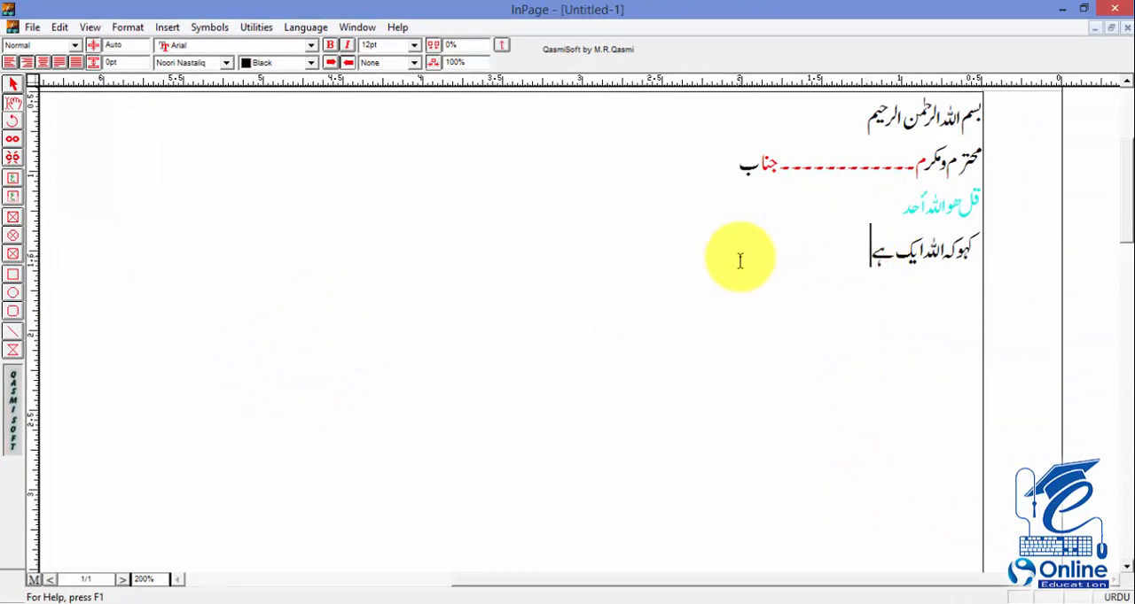
{"action": "scroll", "coordinate": [739, 261], "scroll_direction": "down", "scroll_amount": 5}
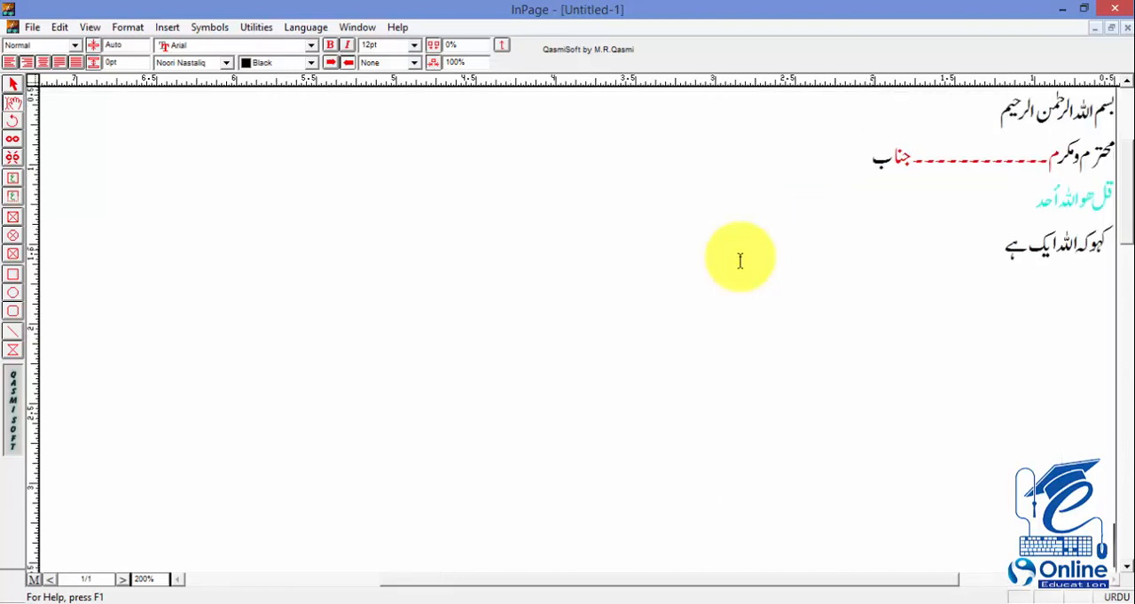
{"action": "scroll", "coordinate": [740, 261], "scroll_direction": "down", "scroll_amount": 5}
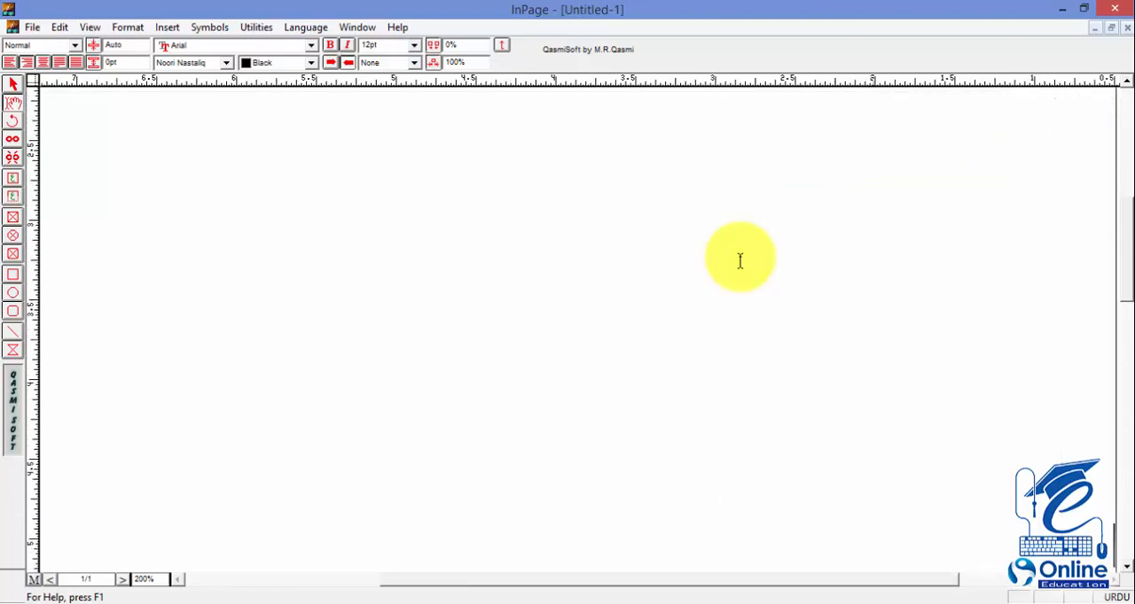
{"action": "scroll", "coordinate": [740, 261], "scroll_direction": "down", "scroll_amount": 2}
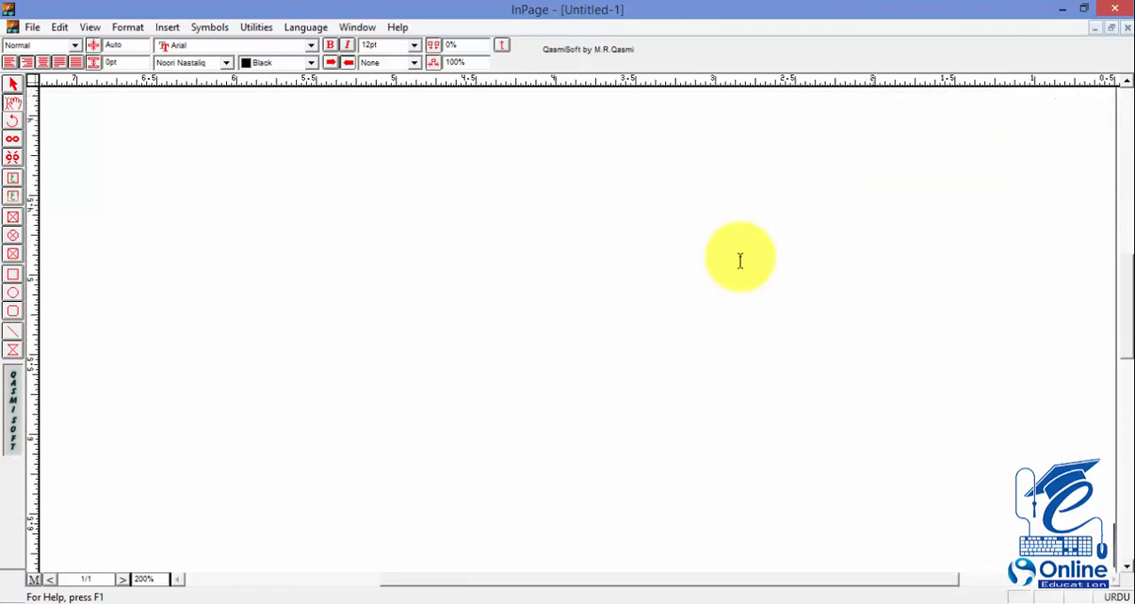
{"action": "scroll", "coordinate": [739, 260], "scroll_direction": "down", "scroll_amount": 5}
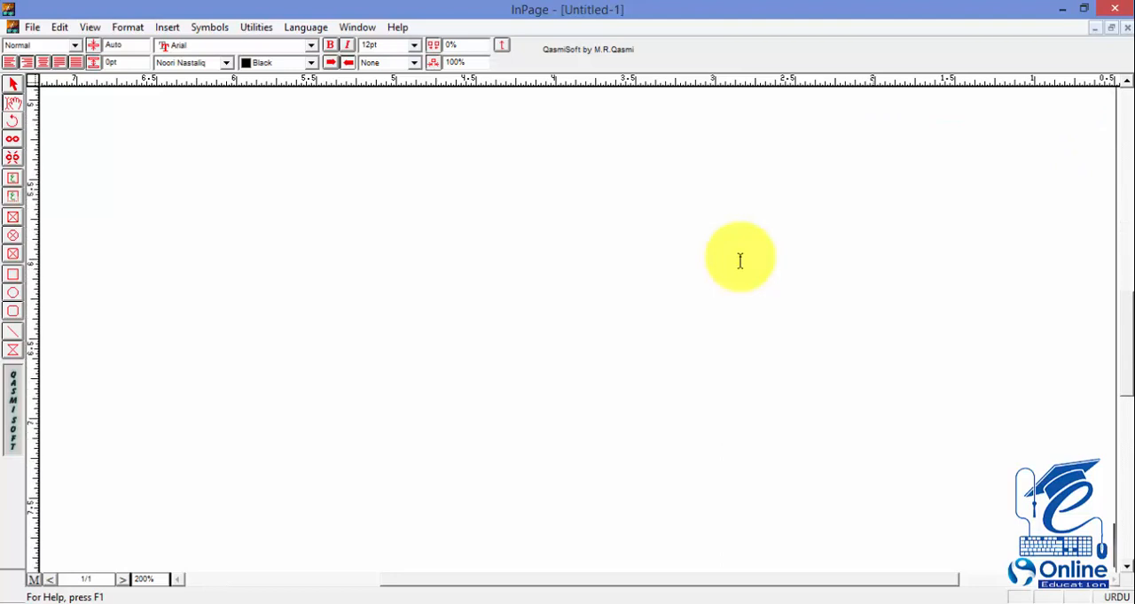
{"action": "scroll", "coordinate": [740, 261], "scroll_direction": "down", "scroll_amount": 5}
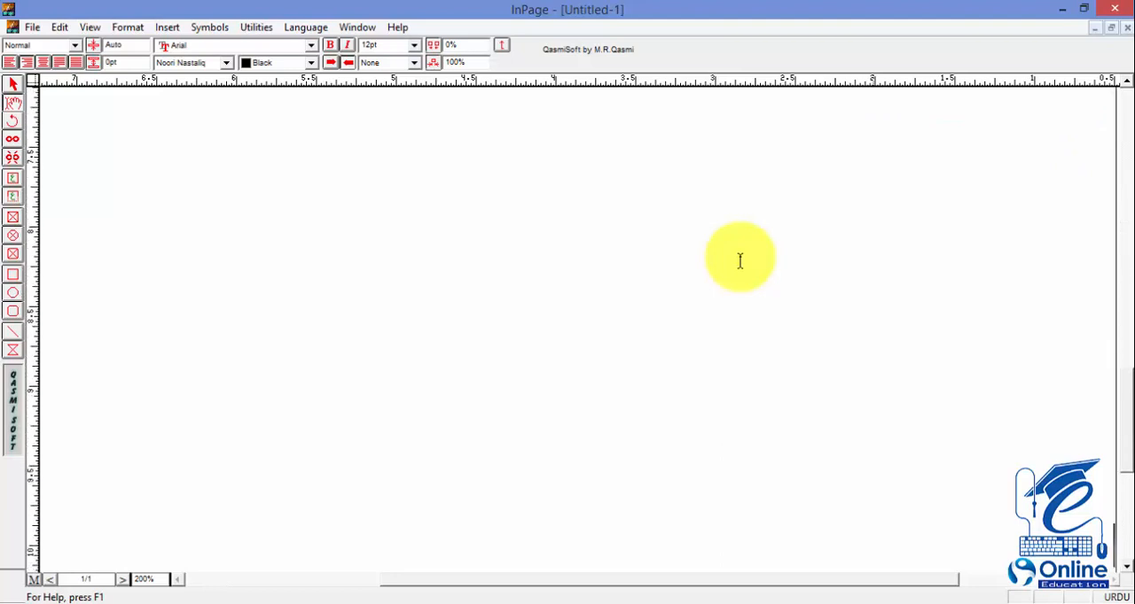
{"action": "left_click_drag", "start_coordinate": [93, 579], "coordinate": [59, 582]}
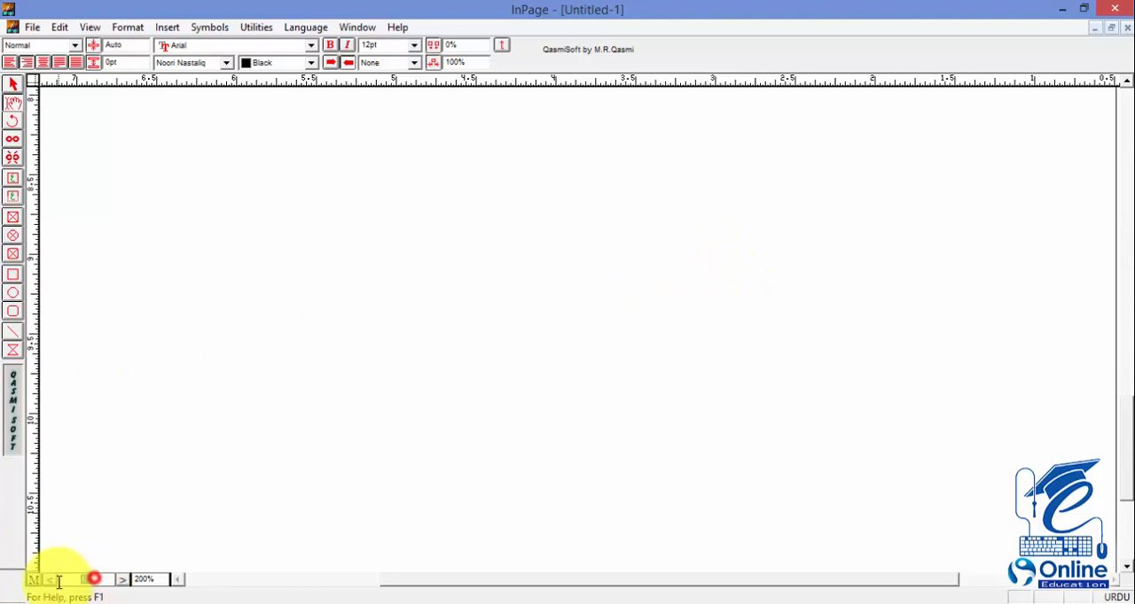
{"action": "left_click", "coordinate": [512, 408]}
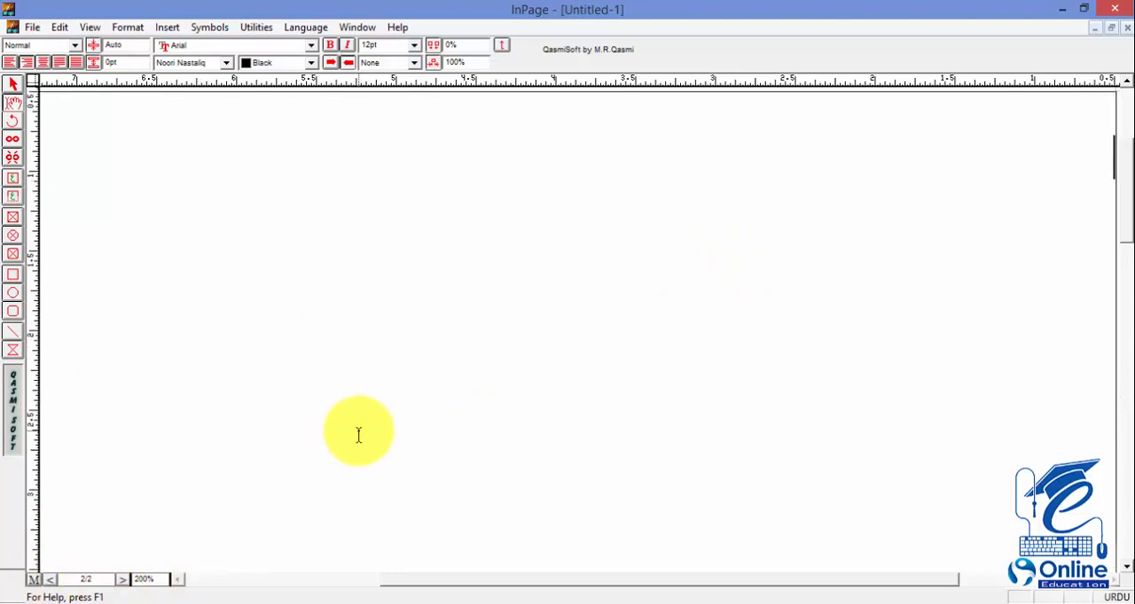
Step: View the document at 100% and bring the insertion point back to the blank area below the text on the first page
{"action": "key", "text": "ctrl+1"}
{"action": "left_click_drag", "start_coordinate": [102, 579], "coordinate": [59, 585]}
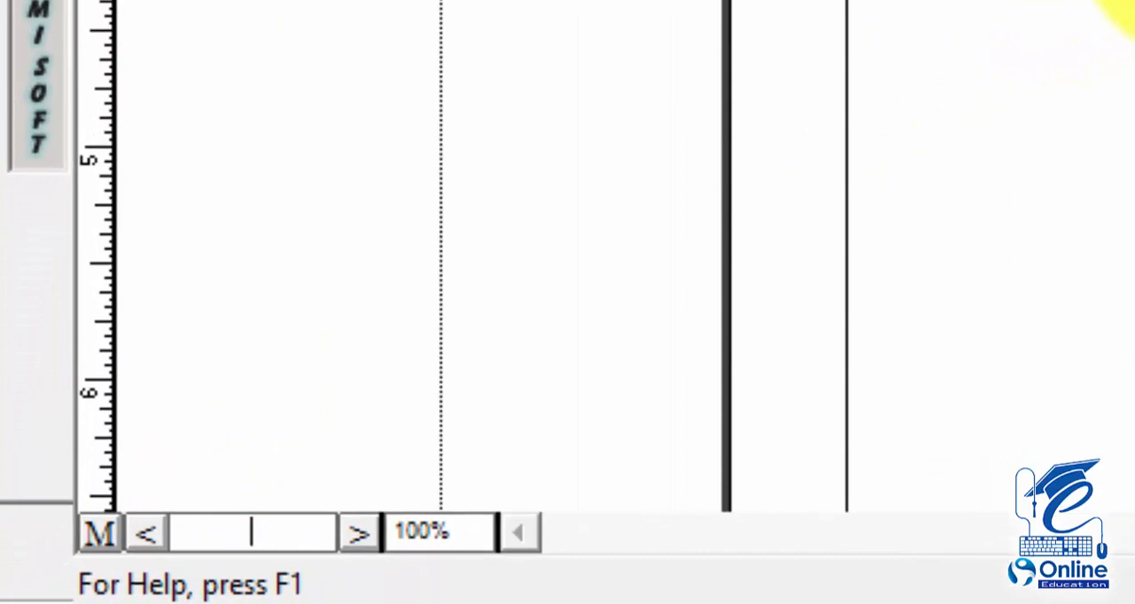
{"action": "left_click", "coordinate": [626, 450]}
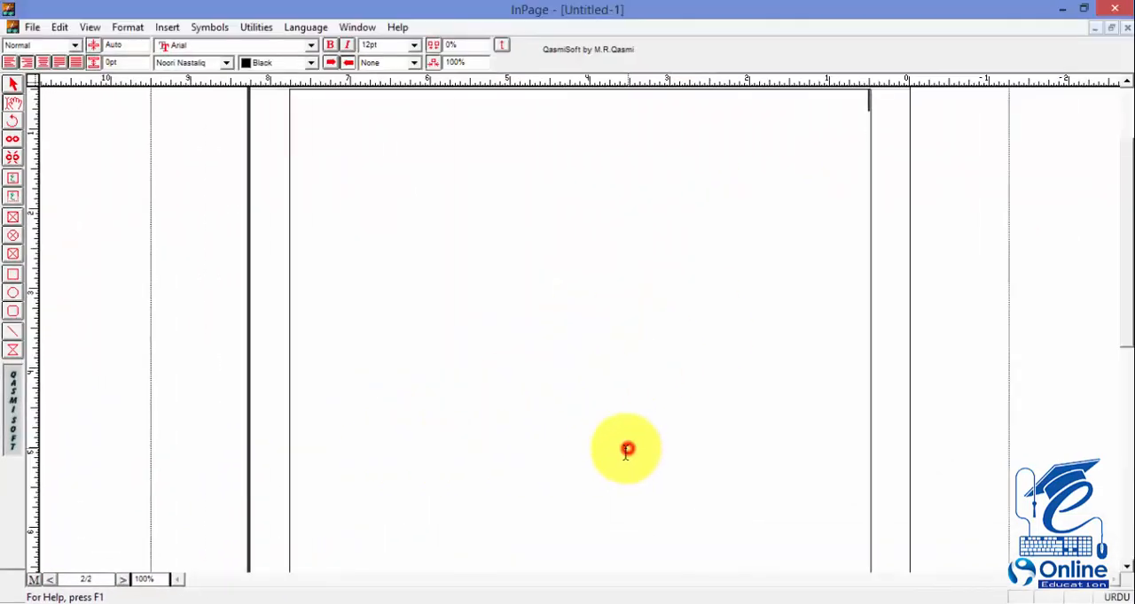
{"action": "key", "text": "Up"}
{"action": "key", "text": "Up"}
{"action": "key", "text": "Up"}
{"action": "key", "text": "Up"}
{"action": "key", "text": "Up"}
{"action": "key", "text": "Up"}
{"action": "key", "text": "Up"}
{"action": "key", "text": "Up"}
{"action": "key", "text": "Up"}
{"action": "key", "text": "Up"}
{"action": "key", "text": "Up"}
{"action": "key", "text": "Up"}
{"action": "key", "text": "Up"}
{"action": "key", "text": "Up"}
{"action": "key", "text": "Up"}
{"action": "key", "text": "Up"}
{"action": "key", "text": "Up"}
{"action": "key", "text": "Up"}
{"action": "key", "text": "Up"}
{"action": "key", "text": "Up"}
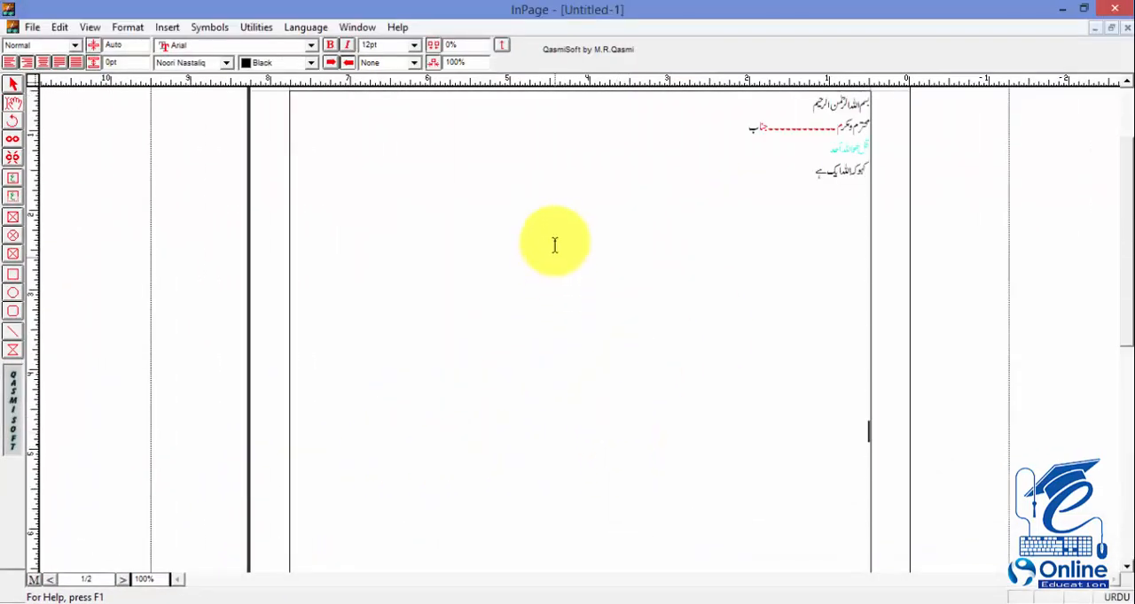
{"action": "left_click", "coordinate": [724, 260]}
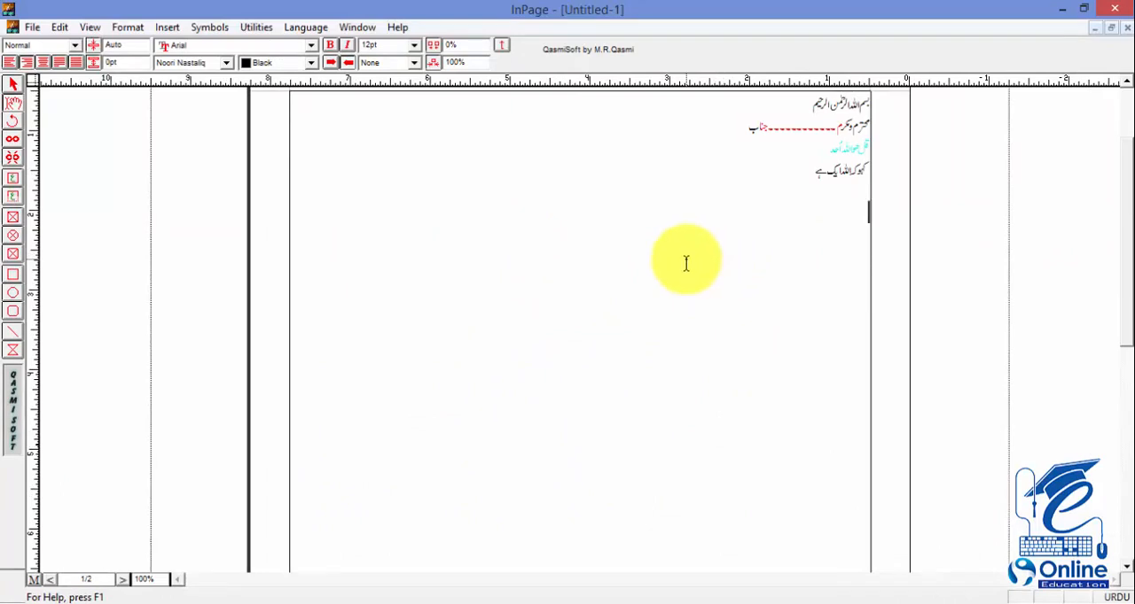
Step: Return to 200% view and insert 3 additional pages into the document
{"action": "key", "text": "ctrl+2"}
{"action": "left_click", "coordinate": [165, 27]}
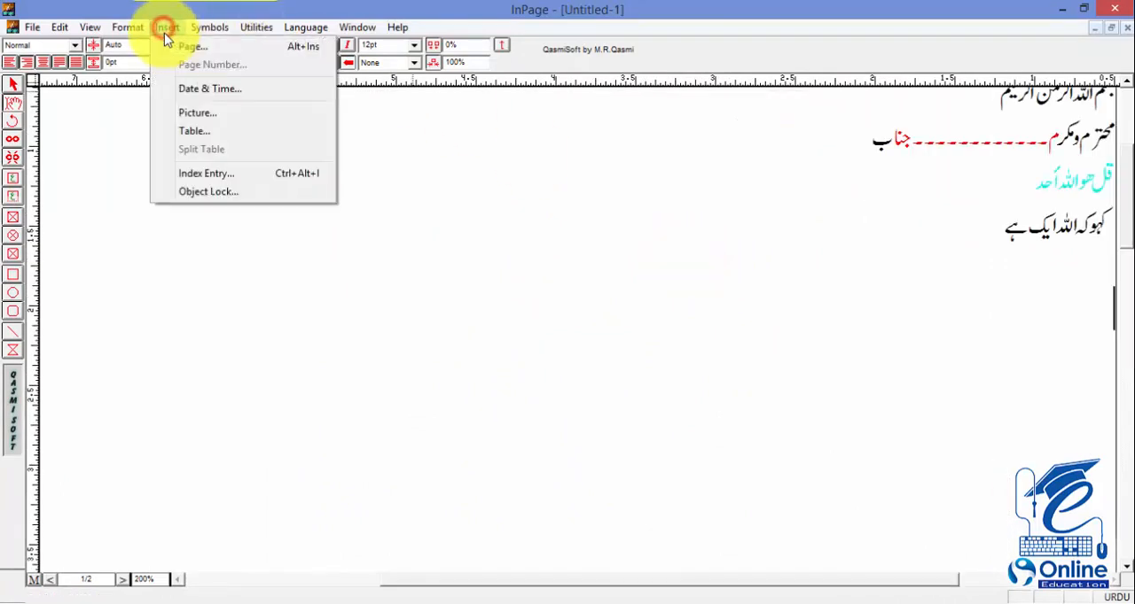
{"action": "left_click", "coordinate": [181, 46]}
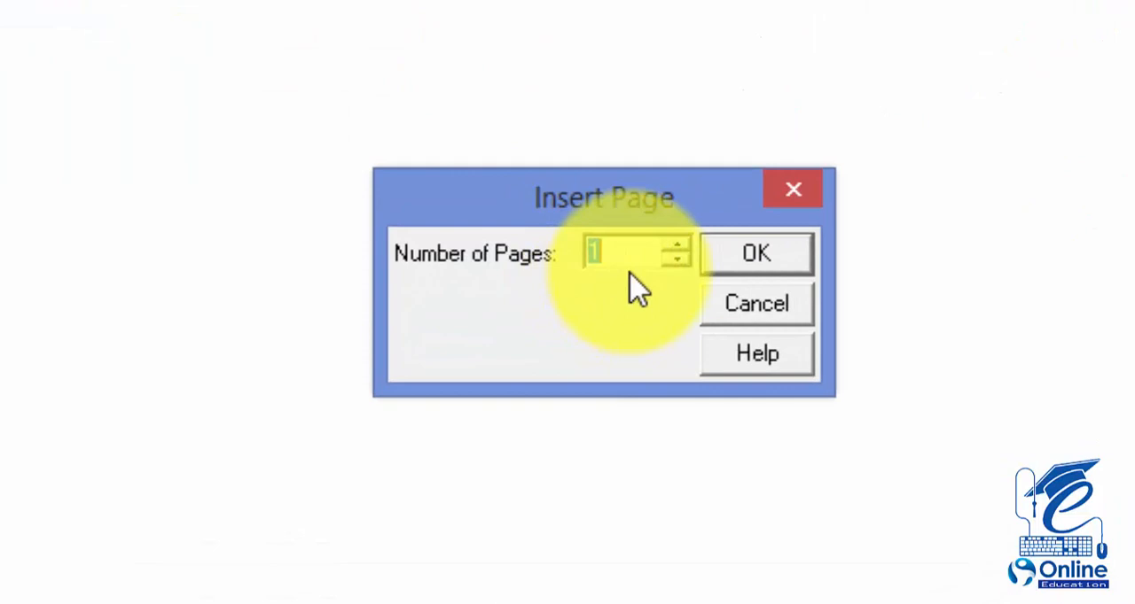
{"action": "left_click_drag", "start_coordinate": [629, 254], "coordinate": [560, 266]}
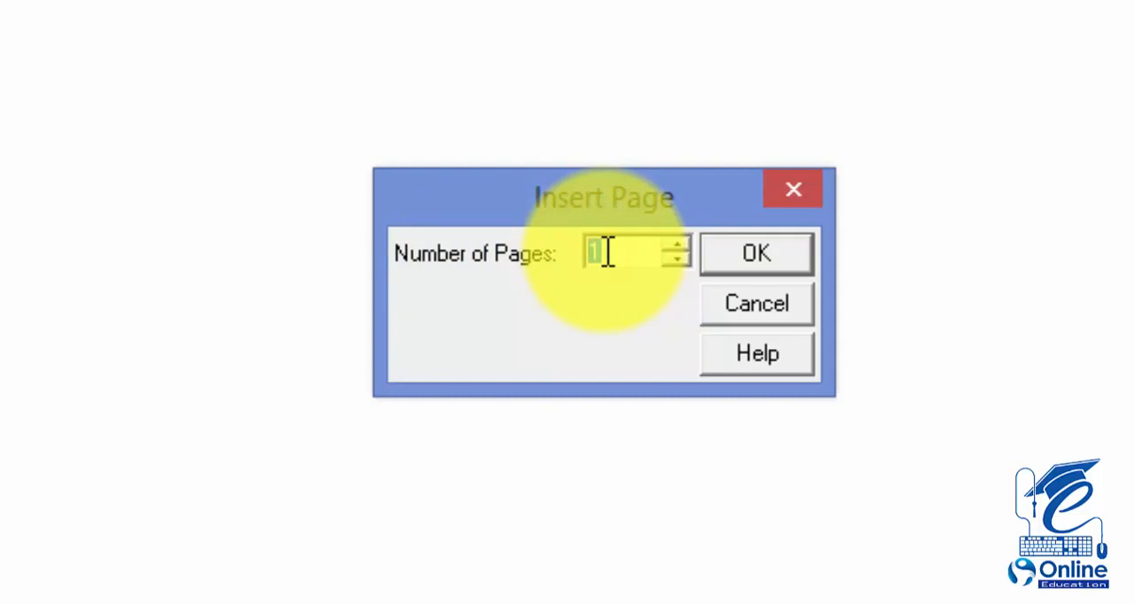
{"action": "type", "text": "3"}
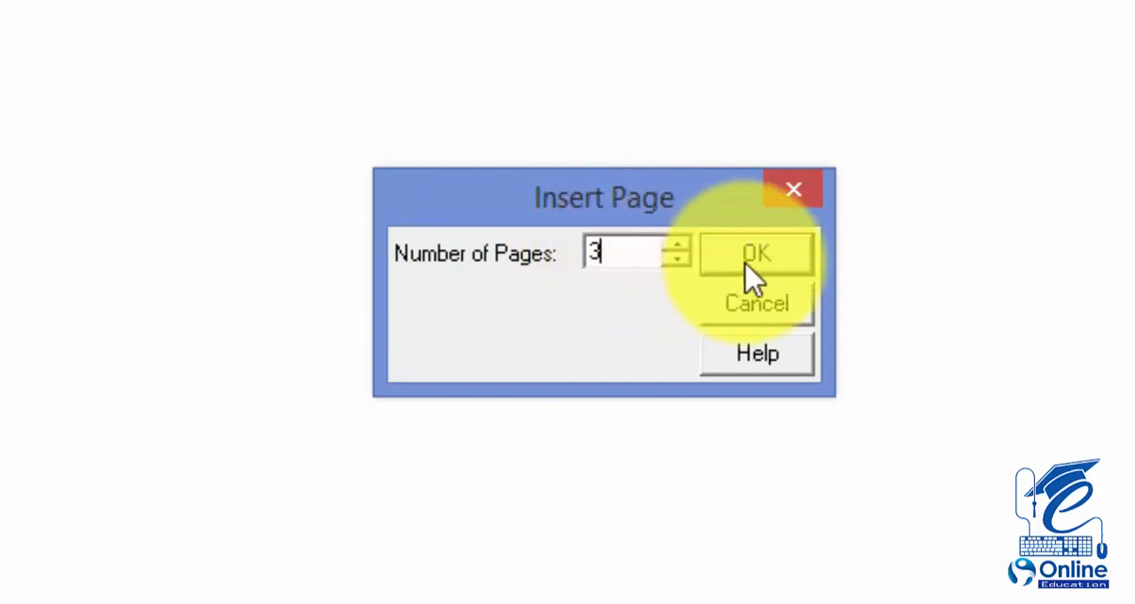
{"action": "left_click", "coordinate": [751, 259]}
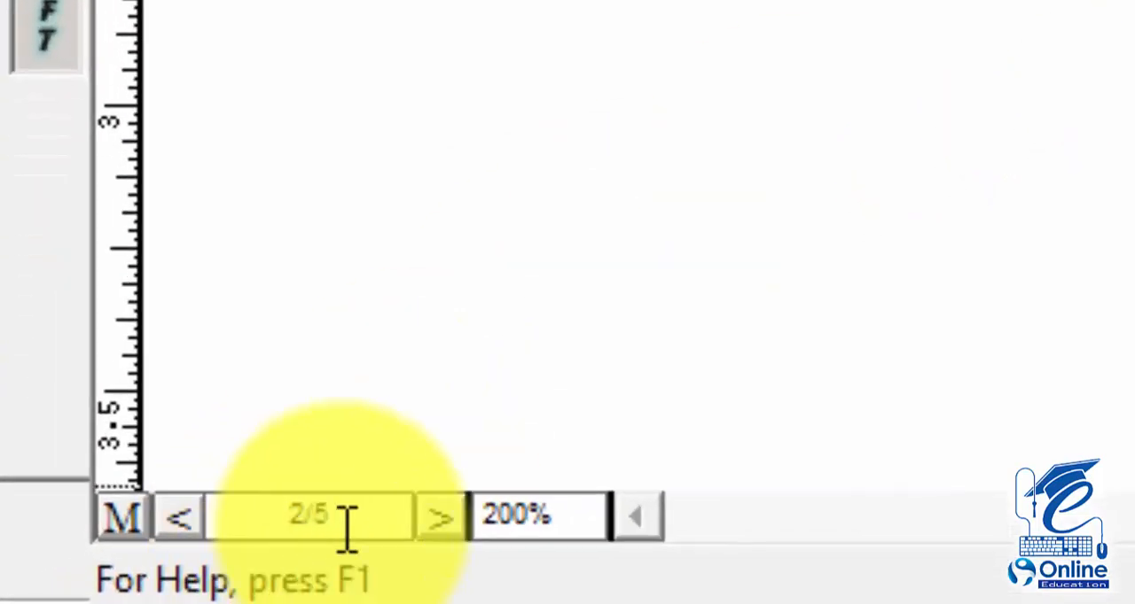
Step: Return from the second page to the very start of the document's text on the first page
{"action": "left_click_drag", "start_coordinate": [355, 526], "coordinate": [215, 526]}
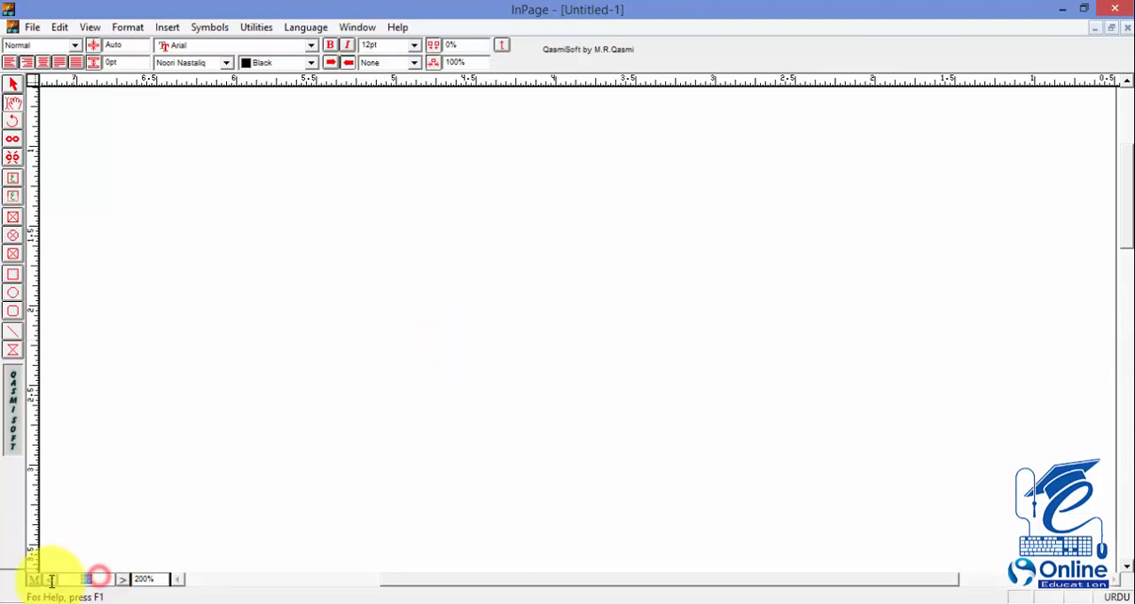
{"action": "left_click", "coordinate": [342, 476]}
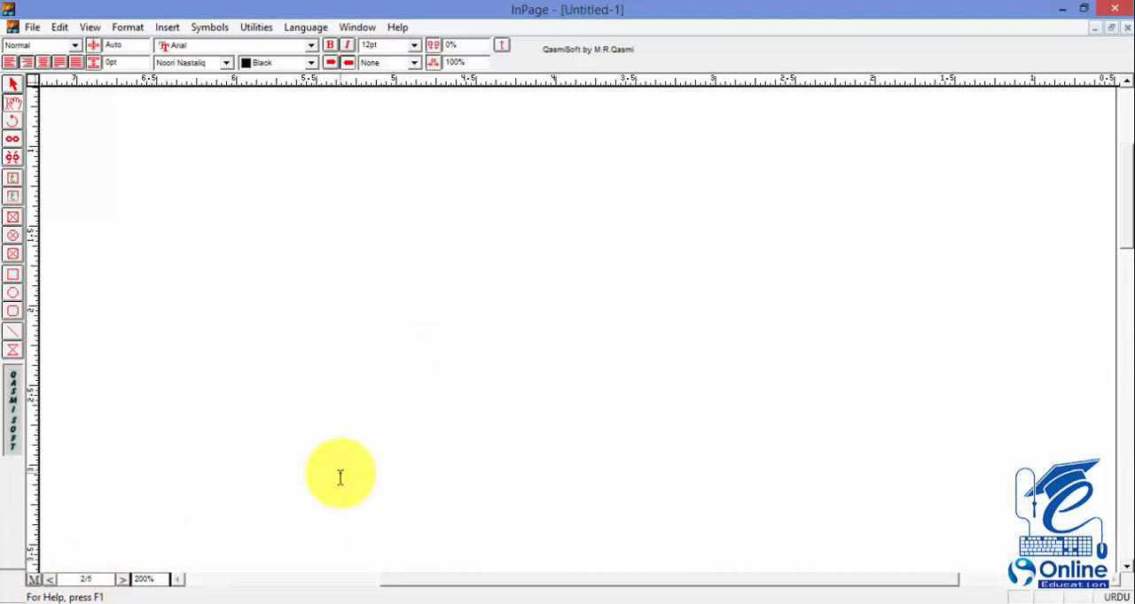
{"action": "key", "text": "ctrl+Home"}
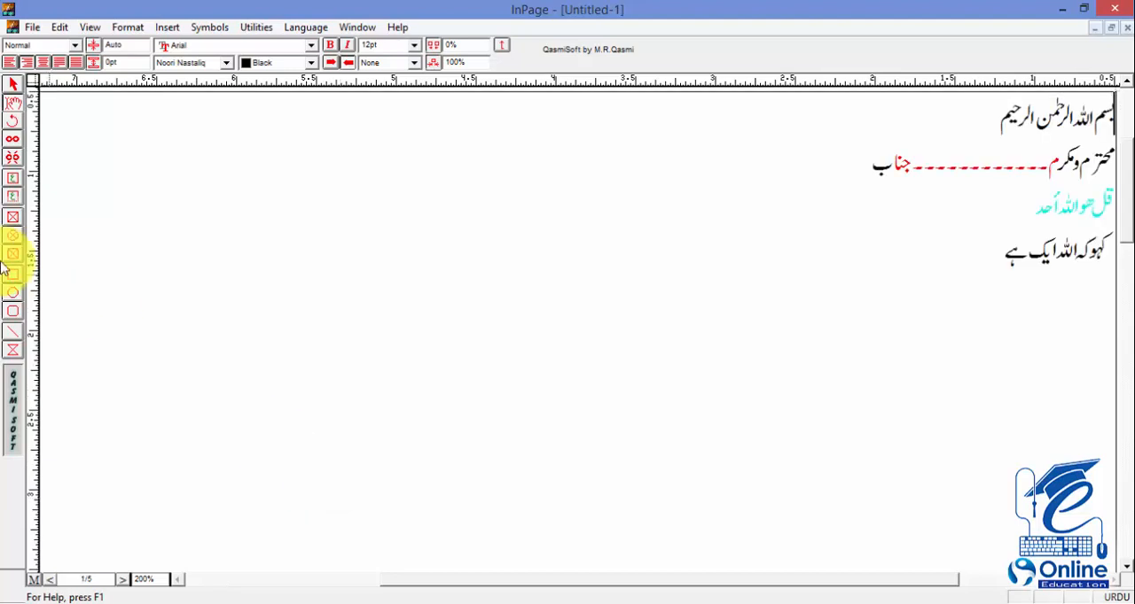
Step: Try to insert the date and time at the start of the Urdu text
{"action": "left_click", "coordinate": [168, 28]}
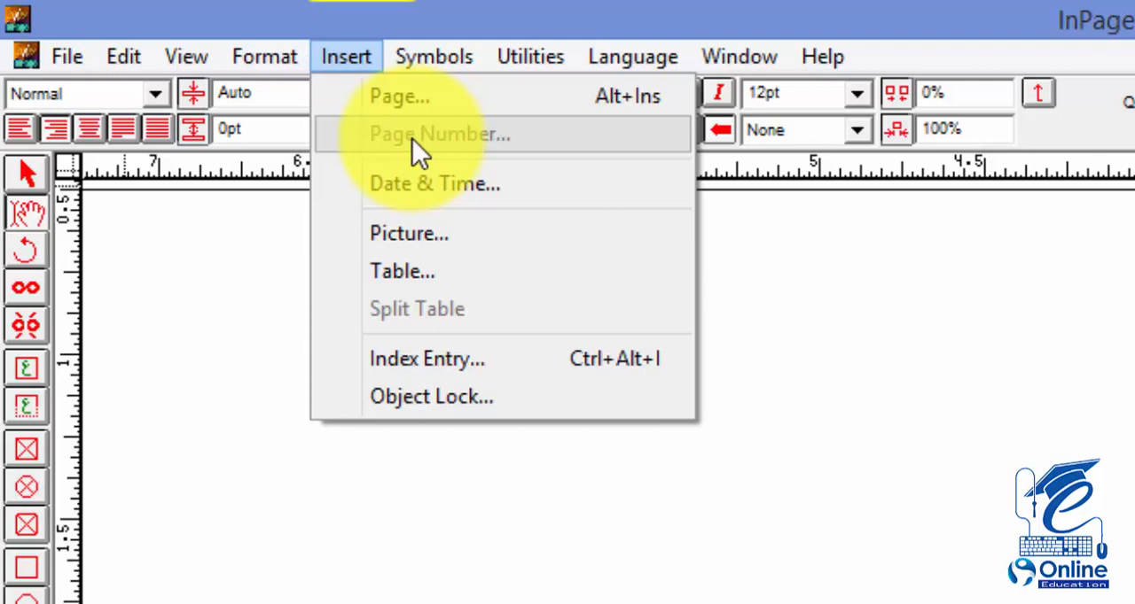
{"action": "left_click", "coordinate": [447, 188]}
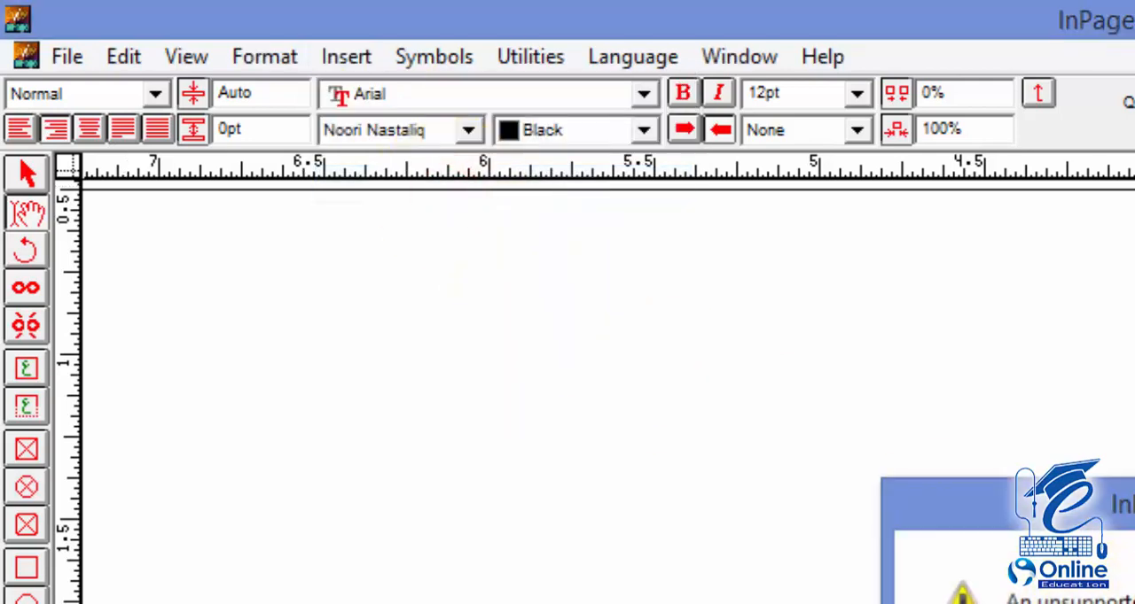
{"action": "key", "text": "Return"}
{"action": "left_click", "coordinate": [268, 64]}
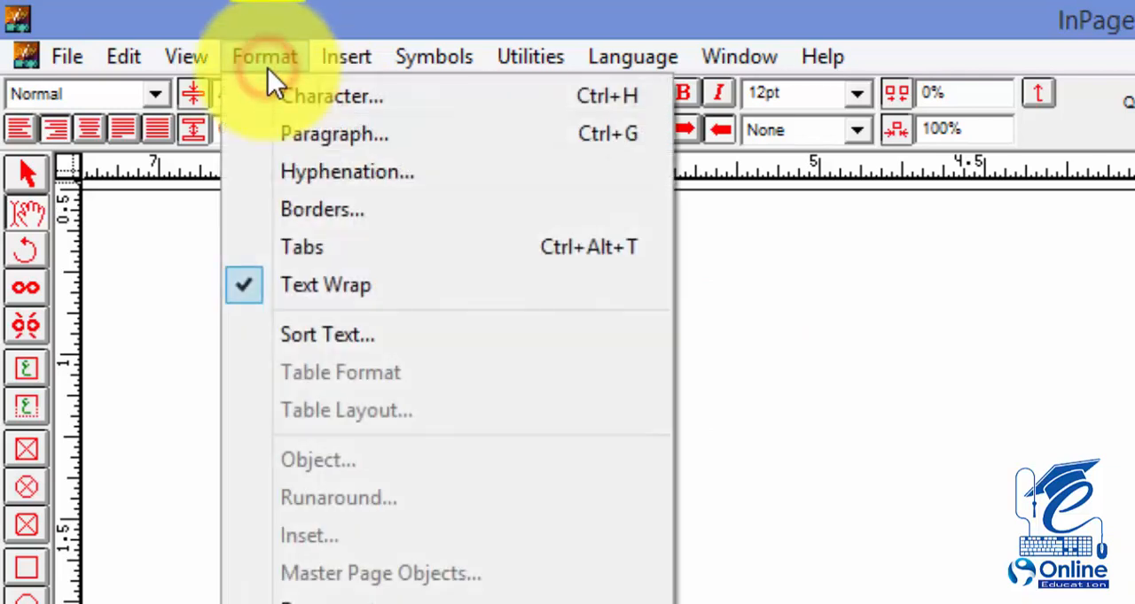
{"action": "mouse_move", "coordinate": [327, 65]}
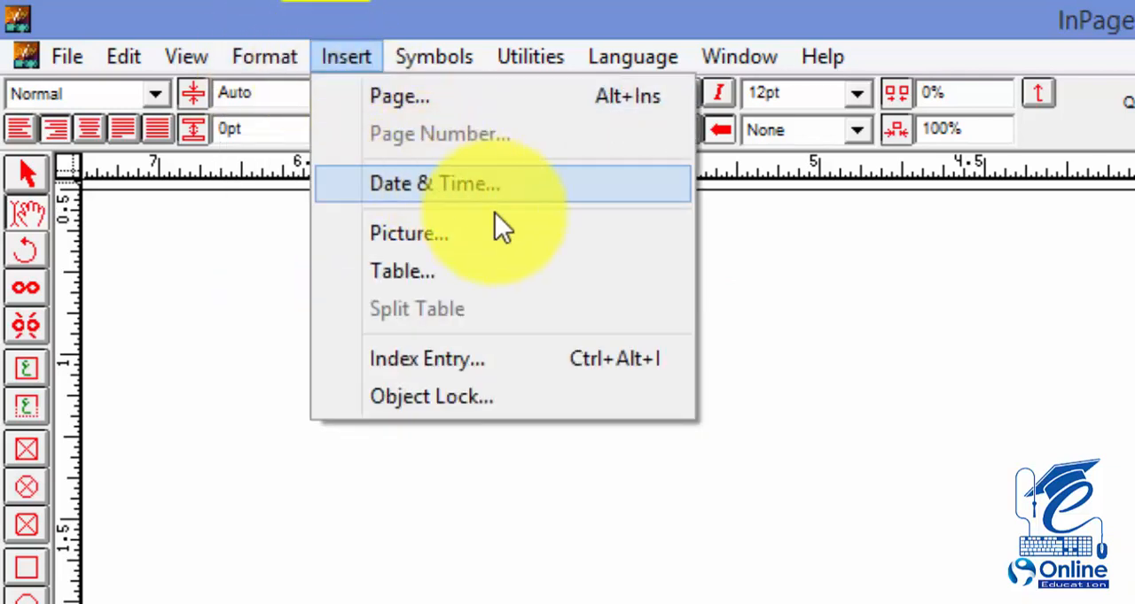
{"action": "left_click", "coordinate": [1087, 445]}
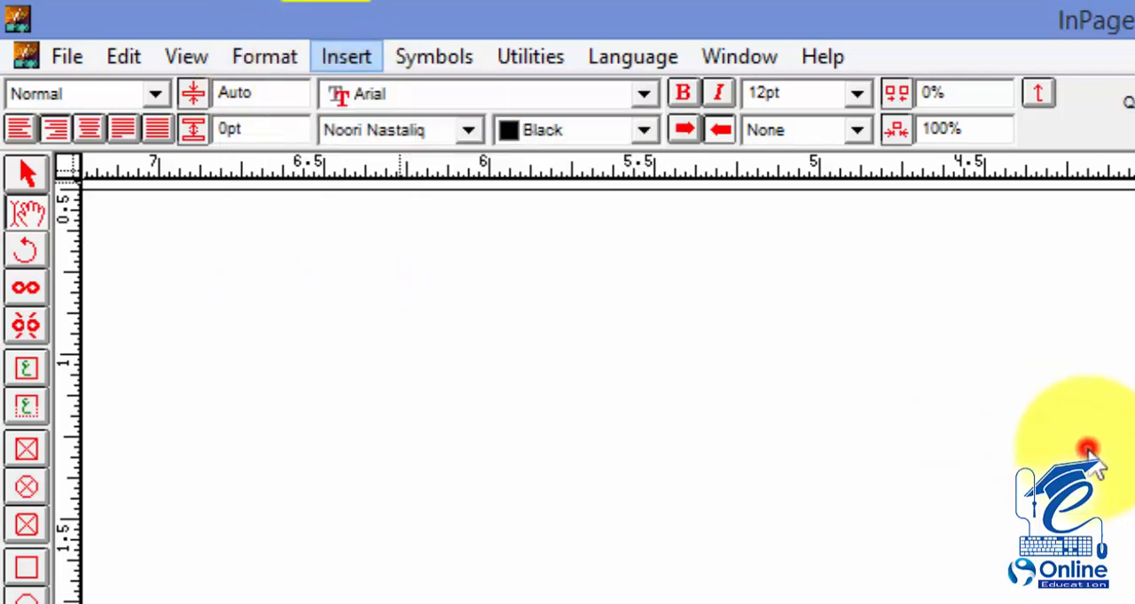
Step: Draw a text box about 1.44 by 0.28 inches on the first page and try to insert the date and time in it
{"action": "left_click", "coordinate": [26, 405]}
{"action": "left_click_drag", "start_coordinate": [220, 409], "coordinate": [699, 500]}
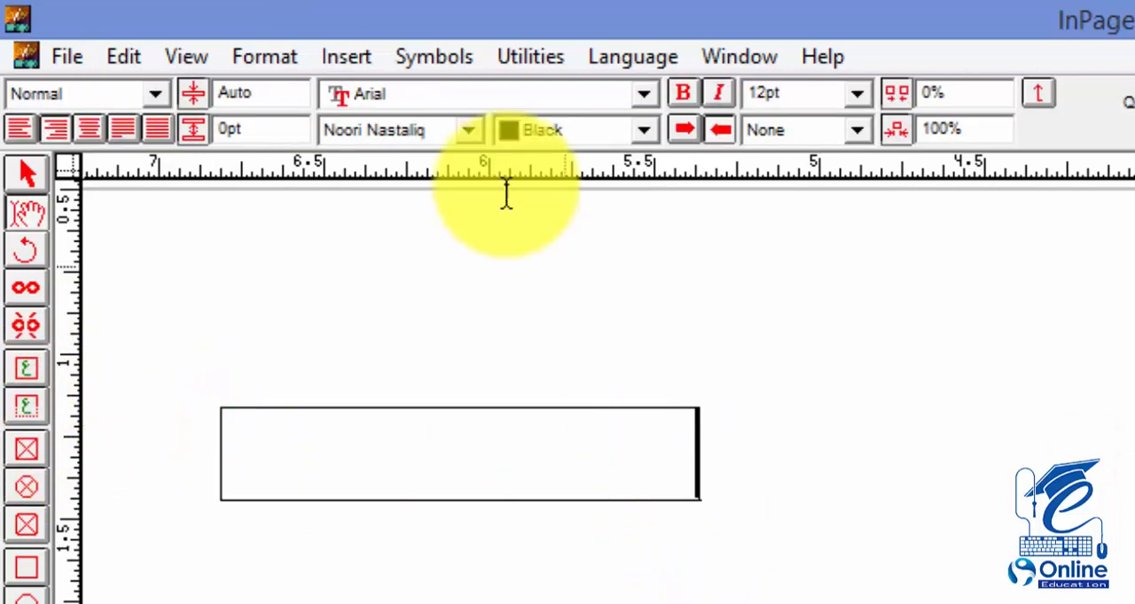
{"action": "left_click", "coordinate": [333, 57]}
{"action": "left_click", "coordinate": [418, 183]}
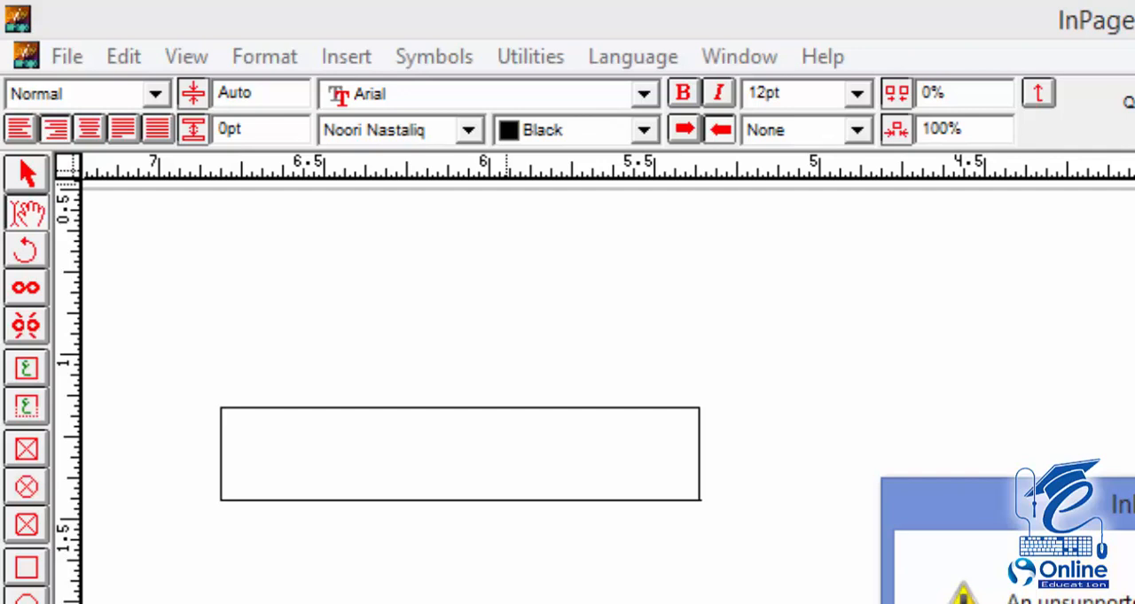
{"action": "key", "text": "Return"}
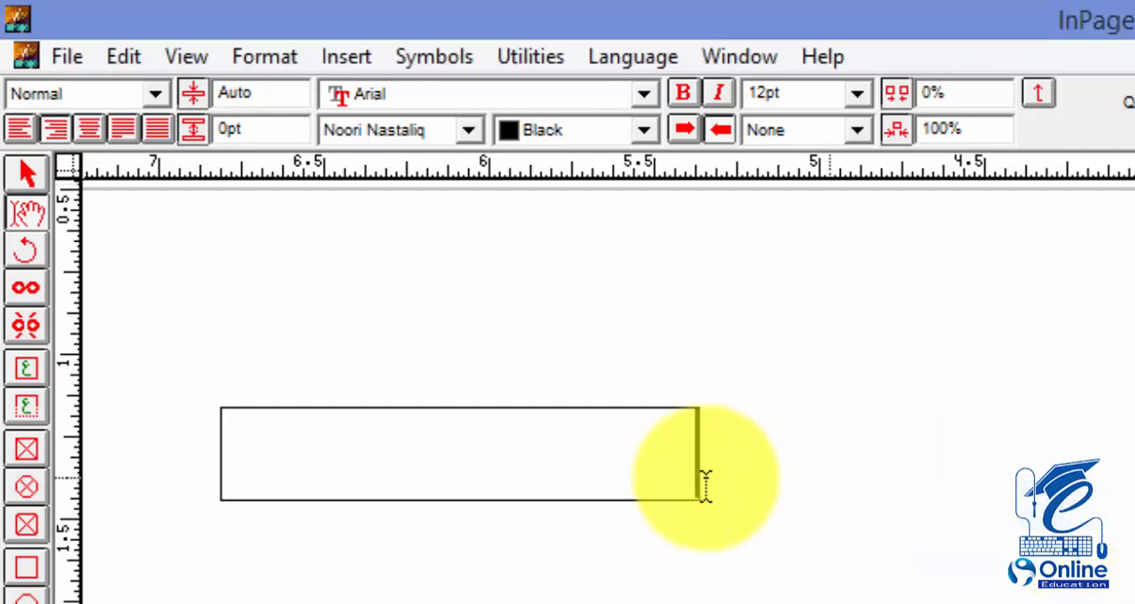
Step: Select the empty text box as an object and delete it from the first page
{"action": "left_click", "coordinate": [36, 173]}
{"action": "left_click", "coordinate": [527, 328]}
{"action": "left_click", "coordinate": [345, 57]}
{"action": "left_click", "coordinate": [271, 457]}
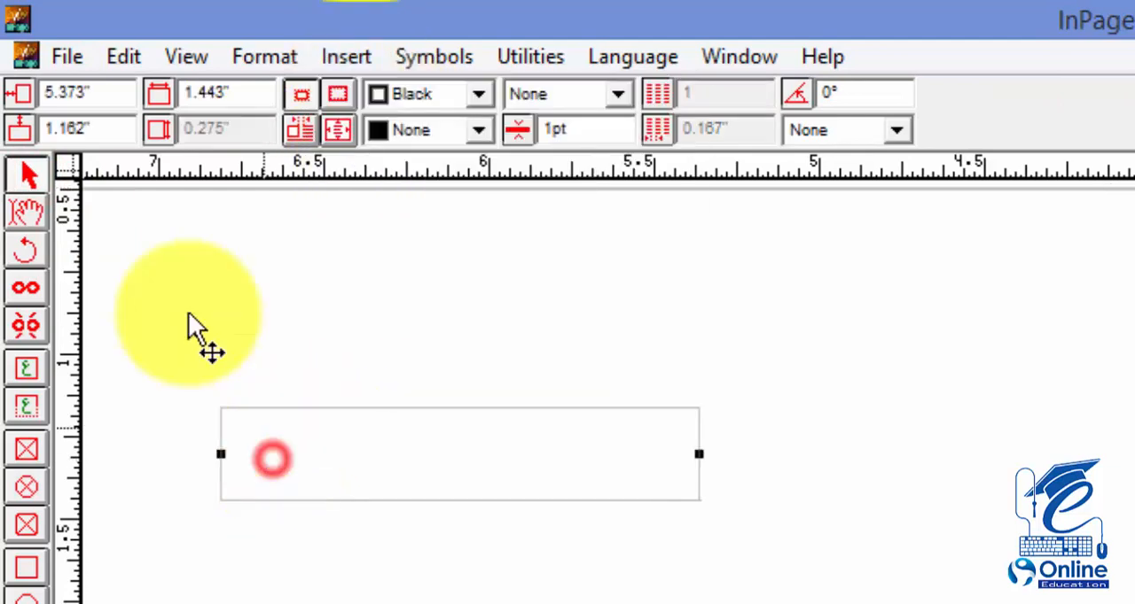
{"action": "left_click", "coordinate": [260, 53]}
{"action": "mouse_move", "coordinate": [334, 66]}
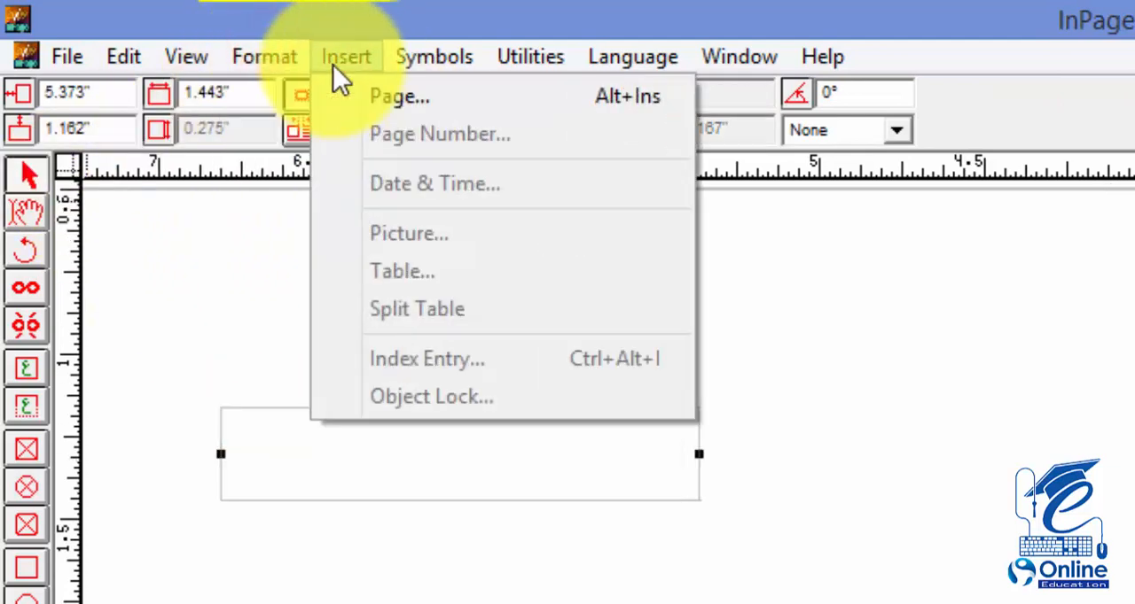
{"action": "left_click", "coordinate": [296, 485]}
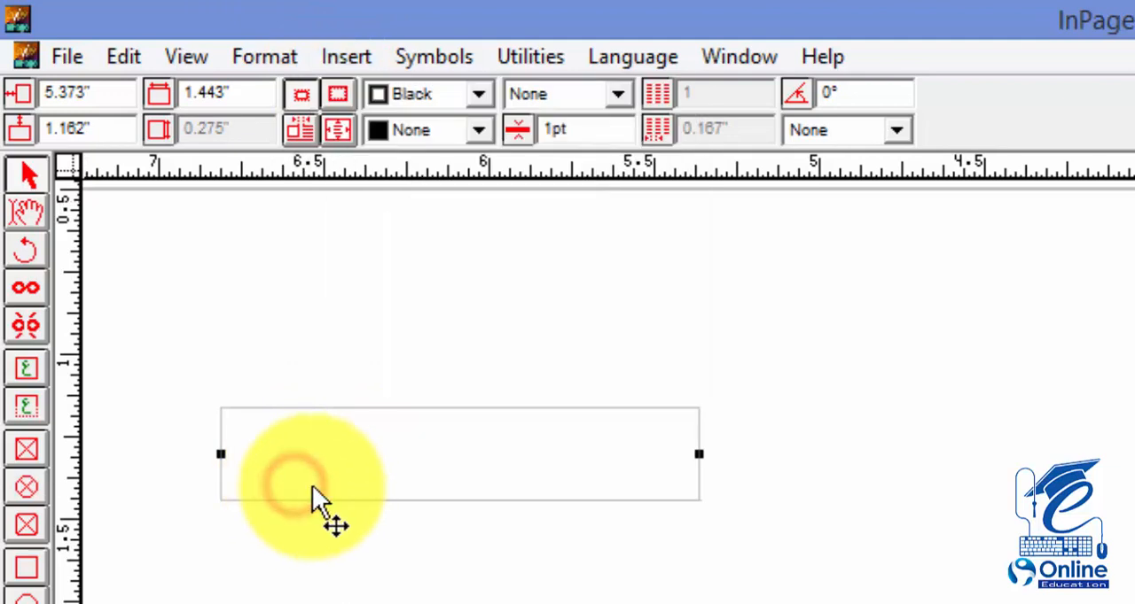
{"action": "left_click", "coordinate": [320, 487]}
{"action": "left_click", "coordinate": [359, 62]}
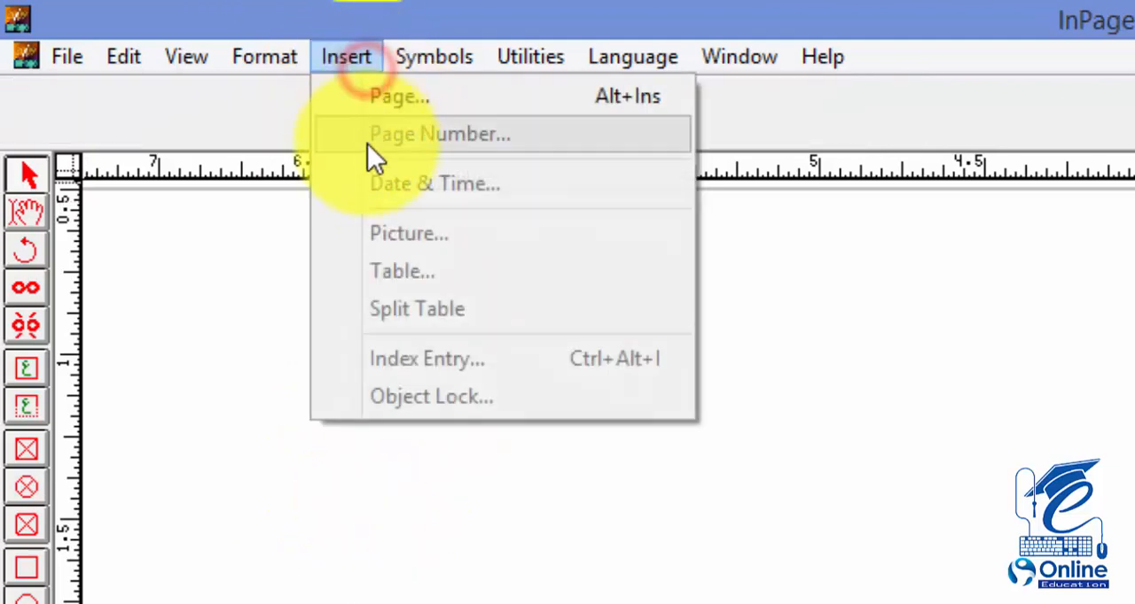
{"action": "left_click", "coordinate": [786, 565]}
Step: Import the picture "Untitled-5 copy" from the Desktop into the text on the first page
{"action": "left_click", "coordinate": [9, 218]}
{"action": "left_click", "coordinate": [702, 459]}
{"action": "left_click", "coordinate": [344, 57]}
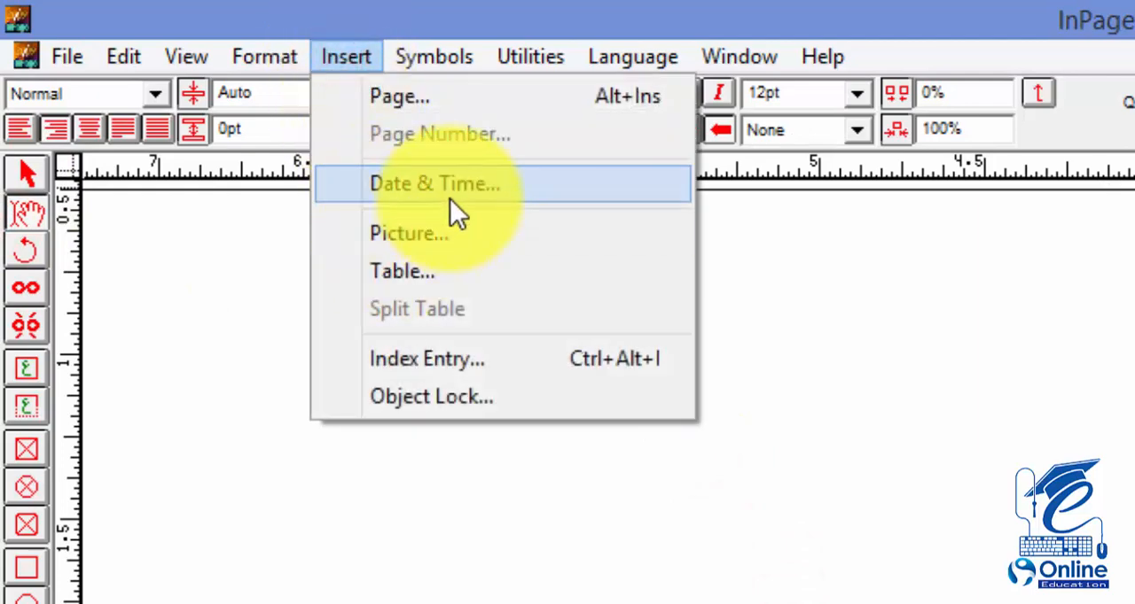
{"action": "left_click", "coordinate": [467, 234]}
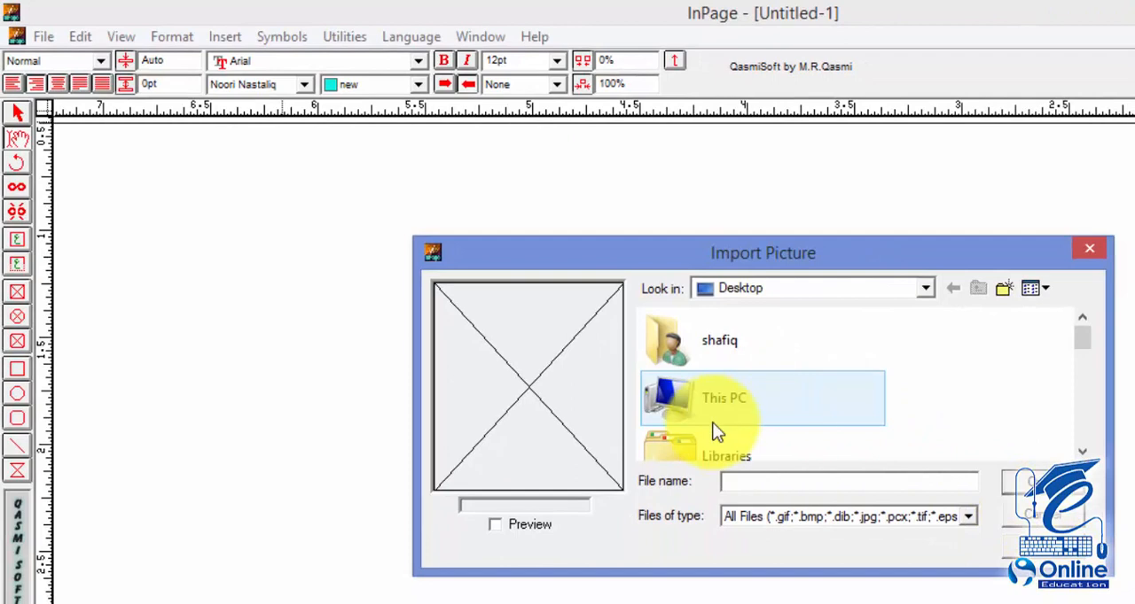
{"action": "left_click", "coordinate": [712, 424]}
{"action": "scroll", "coordinate": [711, 423], "scroll_direction": "down", "scroll_amount": 1}
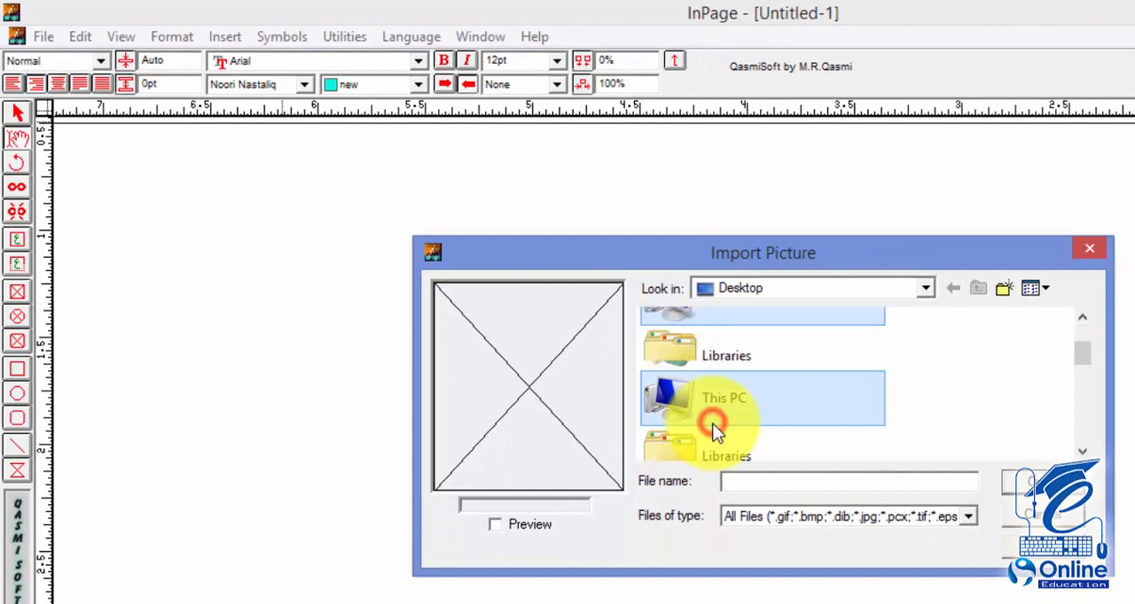
{"action": "scroll", "coordinate": [716, 430], "scroll_direction": "down", "scroll_amount": 10}
{"action": "left_click", "coordinate": [716, 425]}
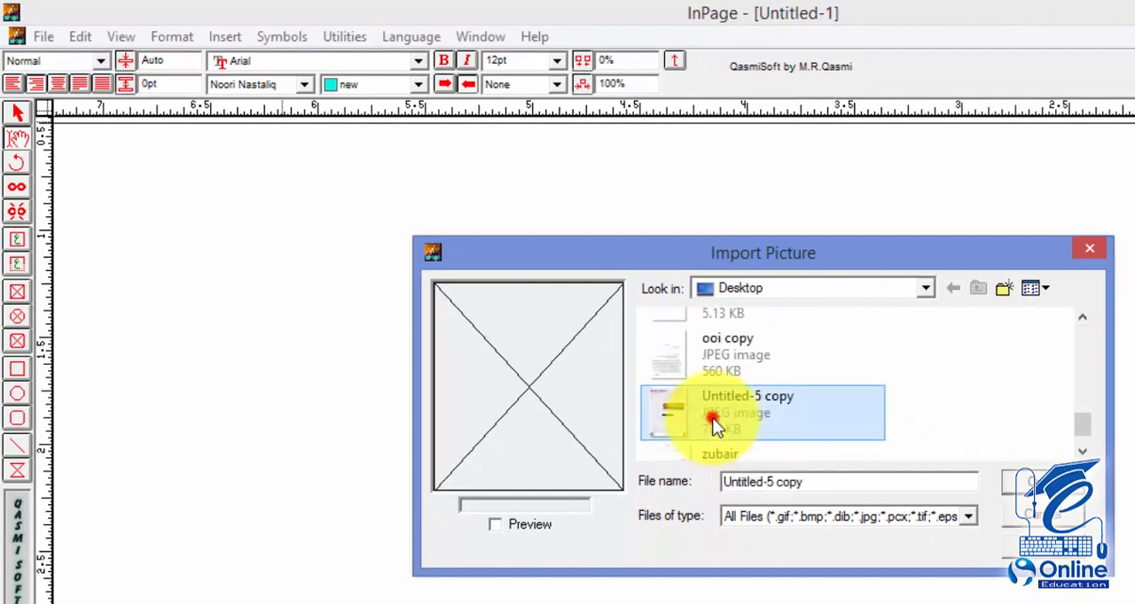
{"action": "left_click", "coordinate": [1041, 482]}
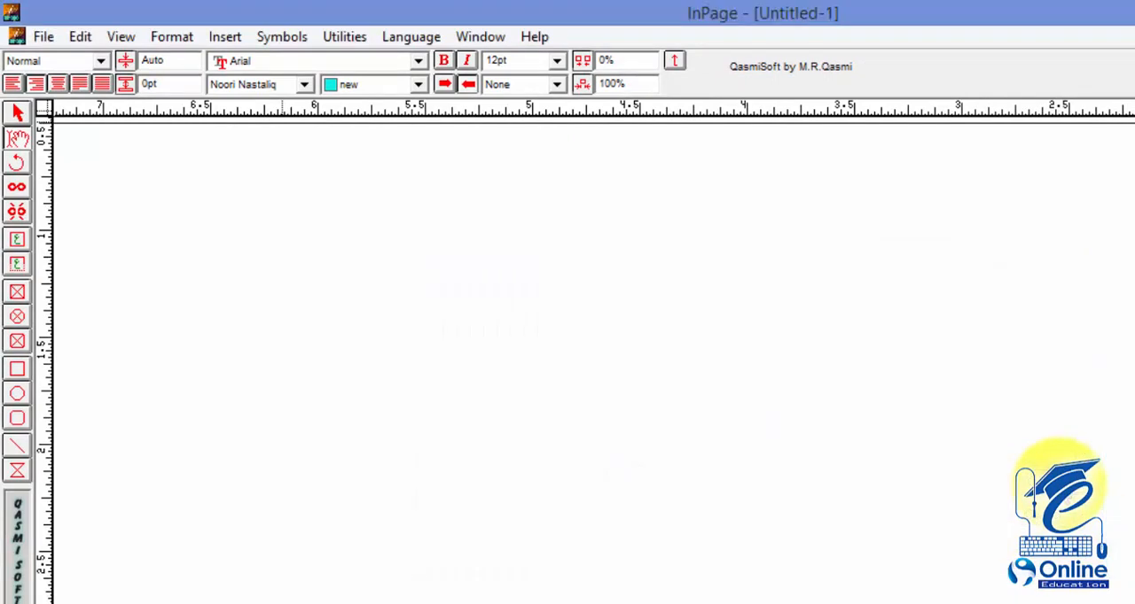
{"action": "left_click", "coordinate": [1026, 433]}
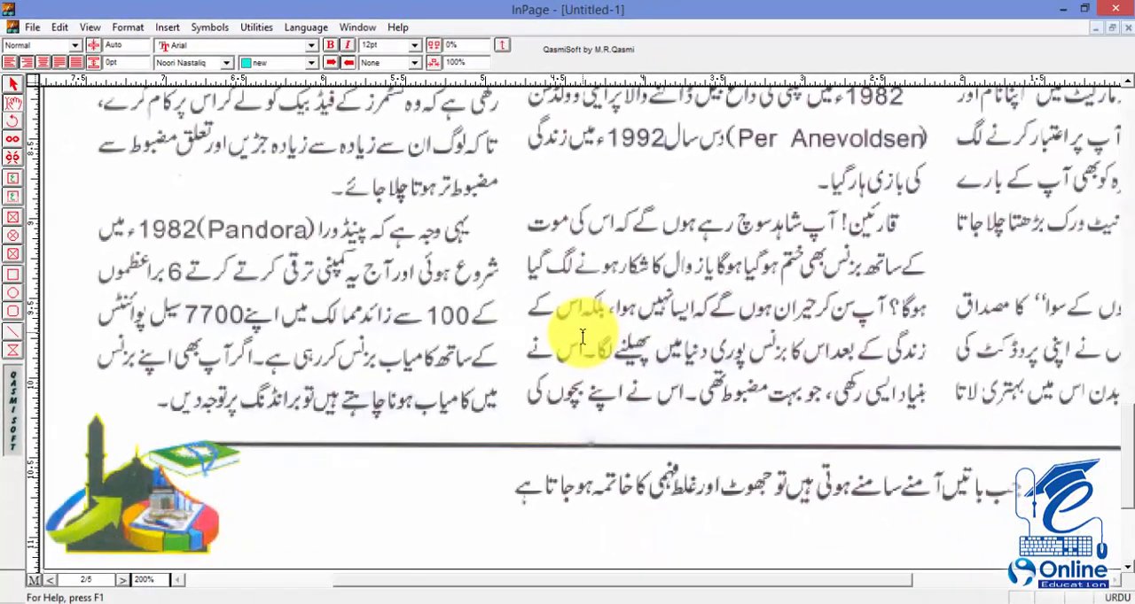
Step: View the document at 50% and select the imported picture within the text of the second page
{"action": "key", "text": "F6"}
{"action": "key", "text": "F5"}
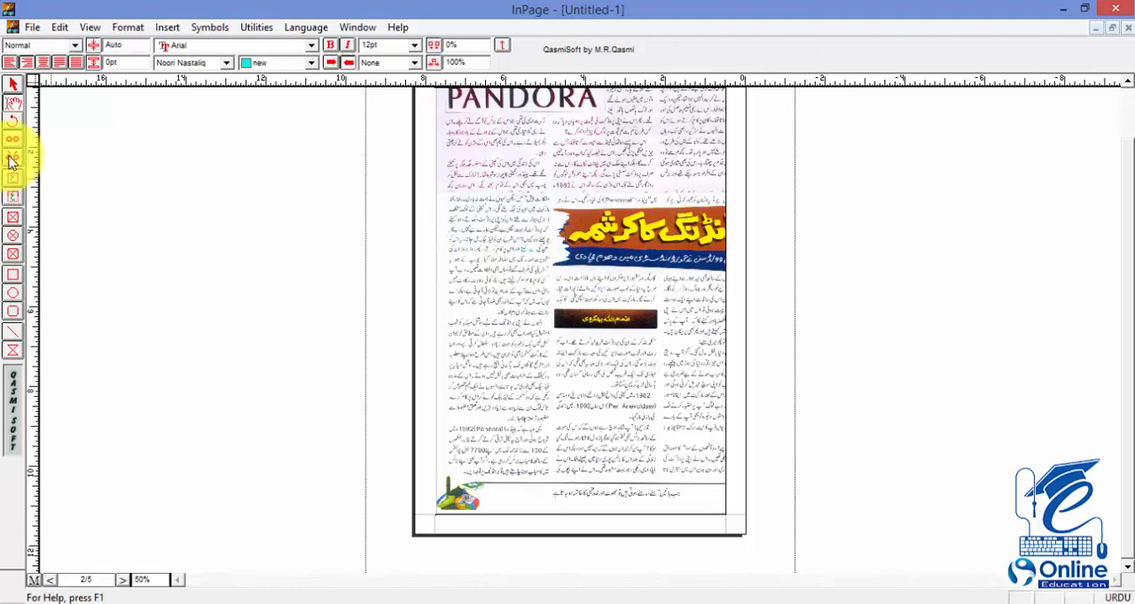
{"action": "left_click", "coordinate": [14, 86]}
{"action": "left_click", "coordinate": [527, 266]}
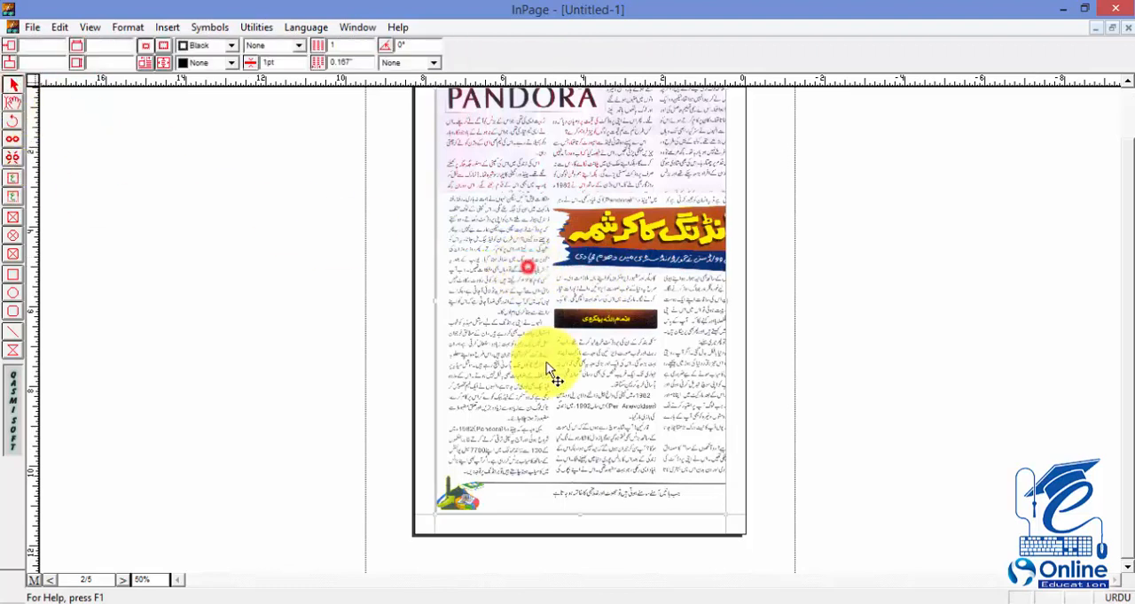
{"action": "left_click", "coordinate": [14, 103]}
{"action": "left_click", "coordinate": [629, 279]}
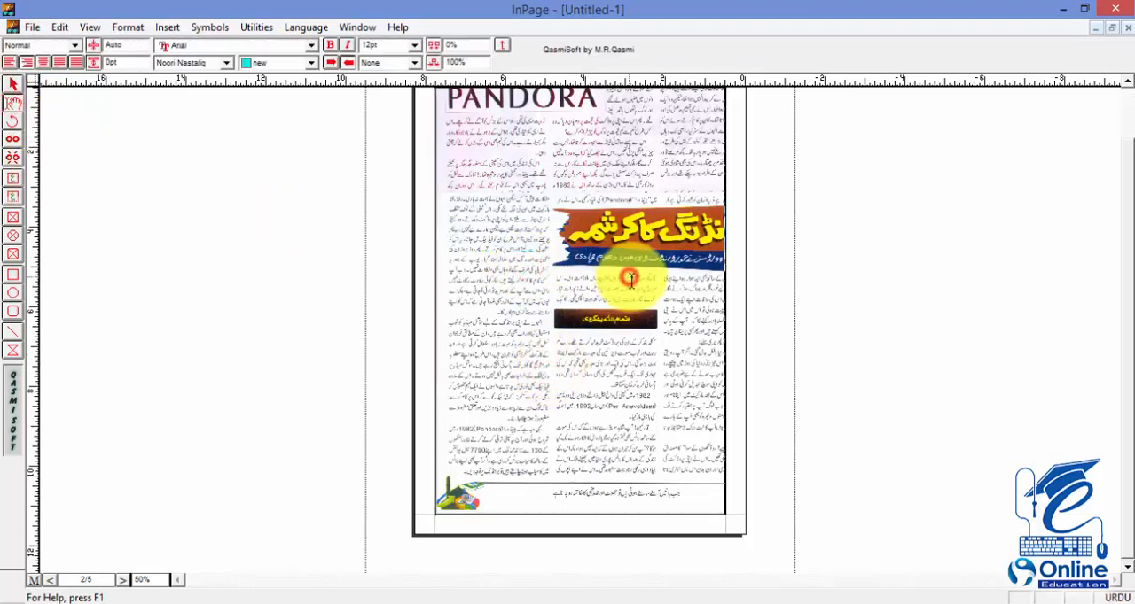
{"action": "left_click", "coordinate": [488, 280]}
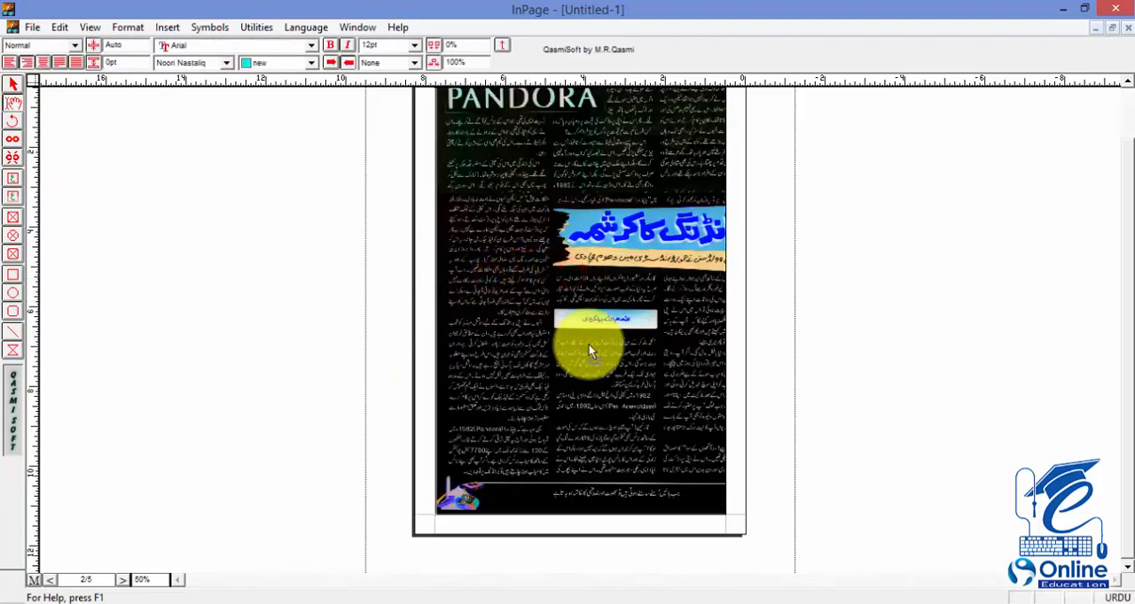
Step: Place the insertion point in the blank area of page 3, return to 200% view and start inserting a table
{"action": "scroll", "coordinate": [612, 348], "scroll_direction": "up", "scroll_amount": 10}
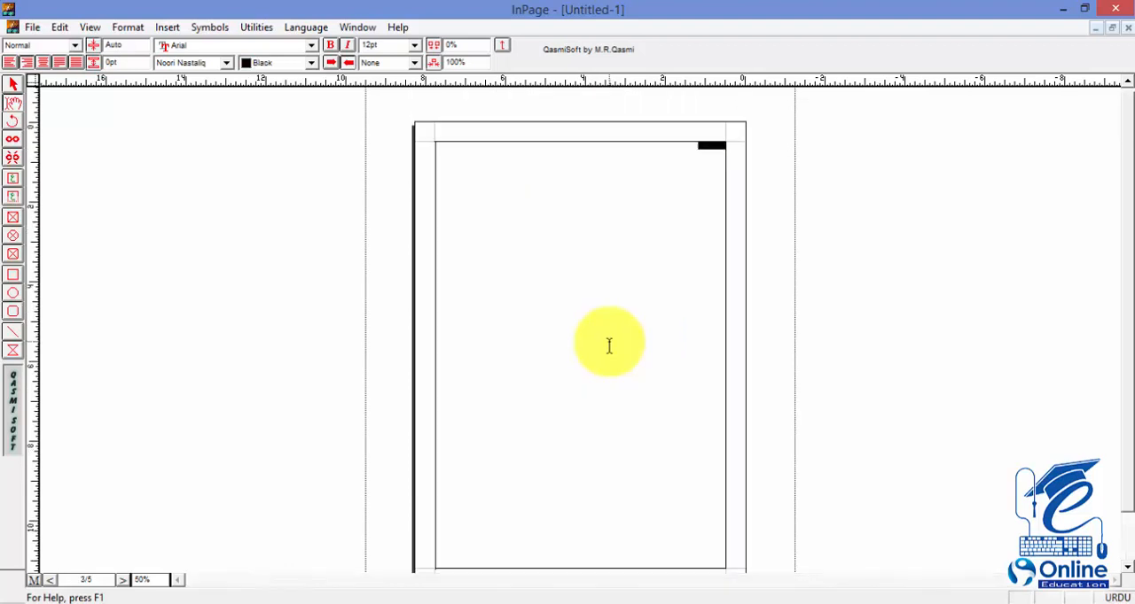
{"action": "left_click", "coordinate": [13, 84]}
{"action": "left_click", "coordinate": [591, 300]}
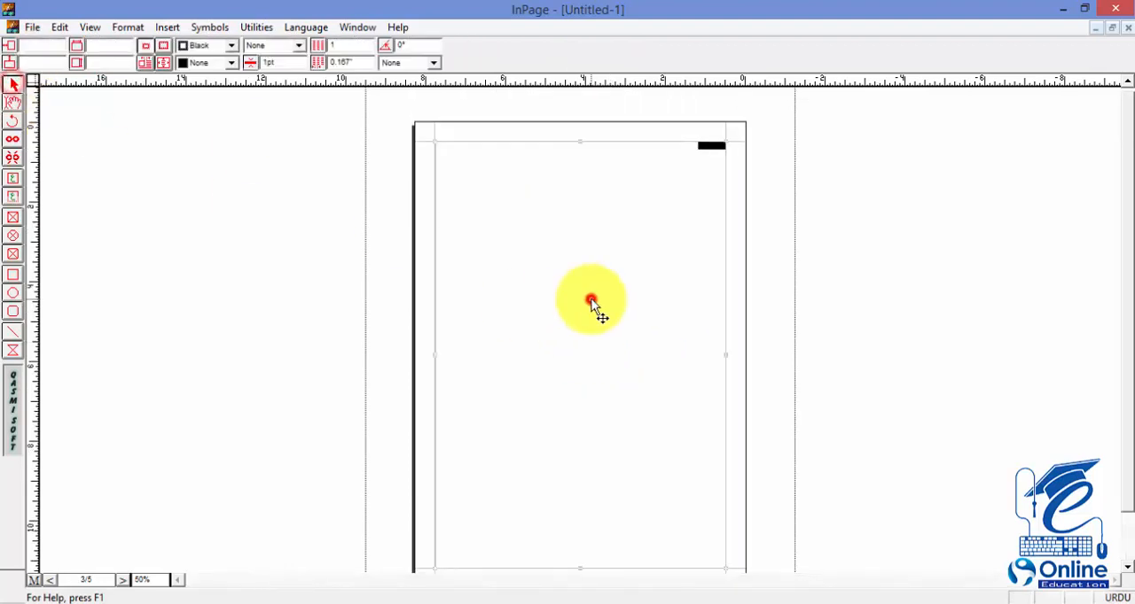
{"action": "left_click", "coordinate": [166, 27]}
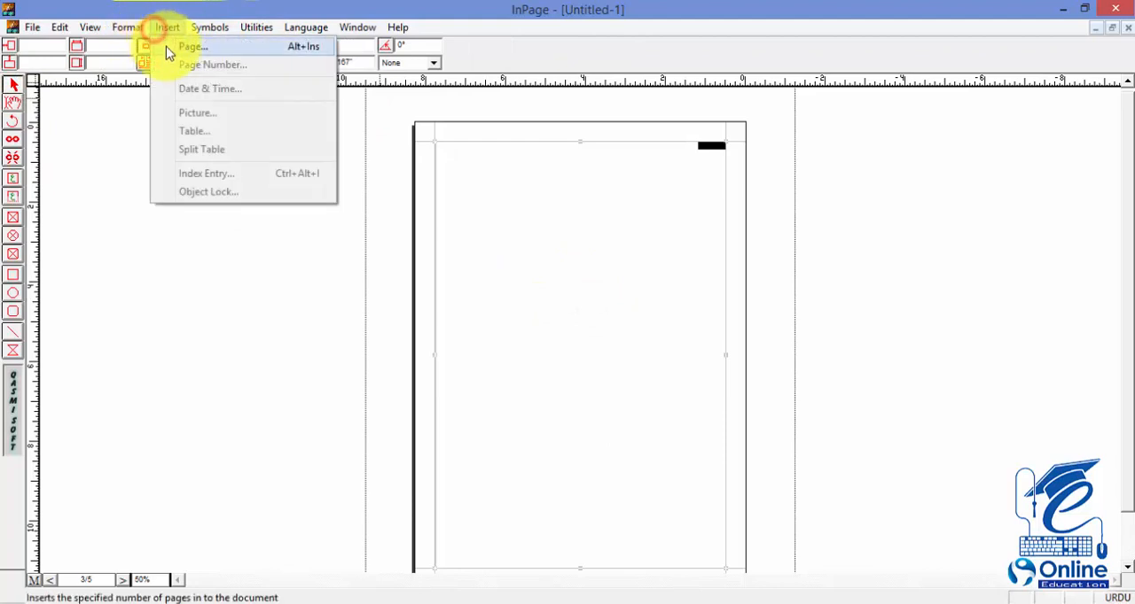
{"action": "left_click", "coordinate": [353, 206]}
{"action": "left_click", "coordinate": [13, 102]}
{"action": "left_click", "coordinate": [553, 263]}
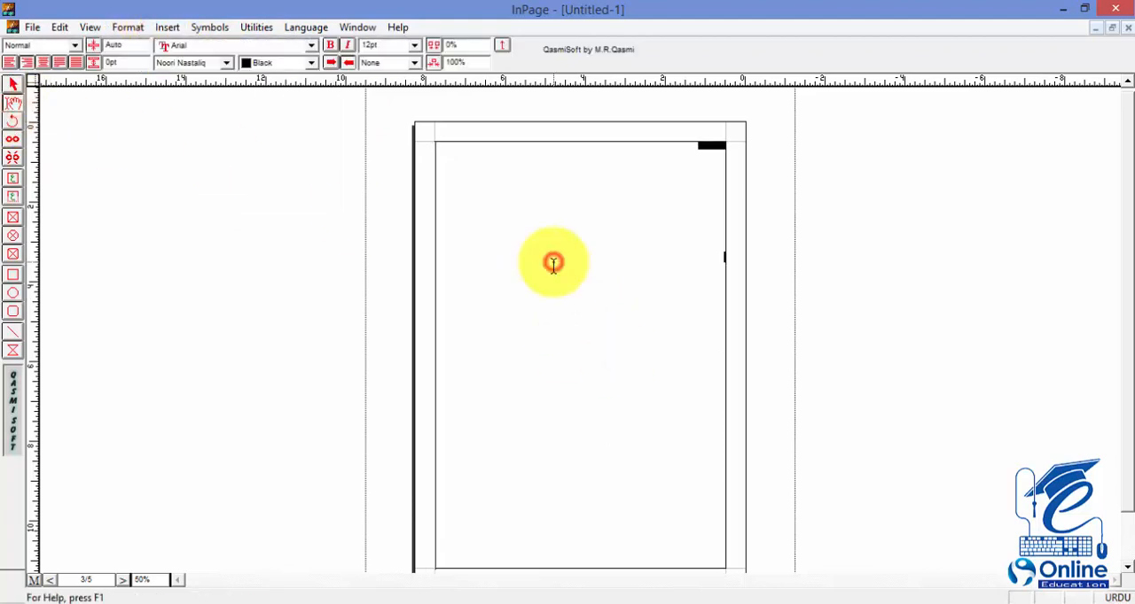
{"action": "key", "text": "F7"}
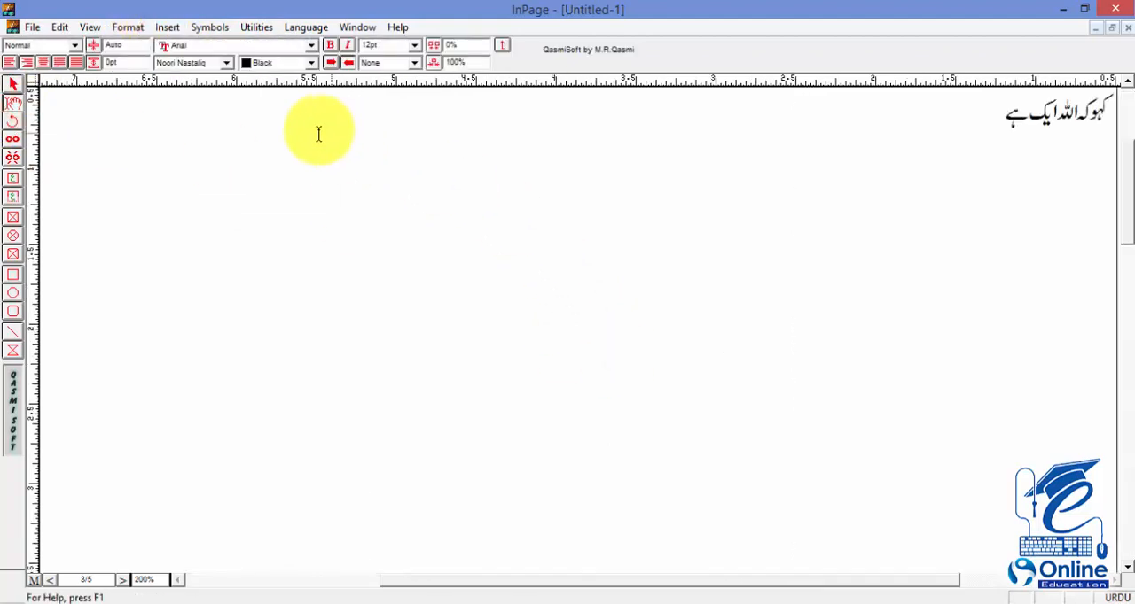
{"action": "left_click", "coordinate": [165, 25]}
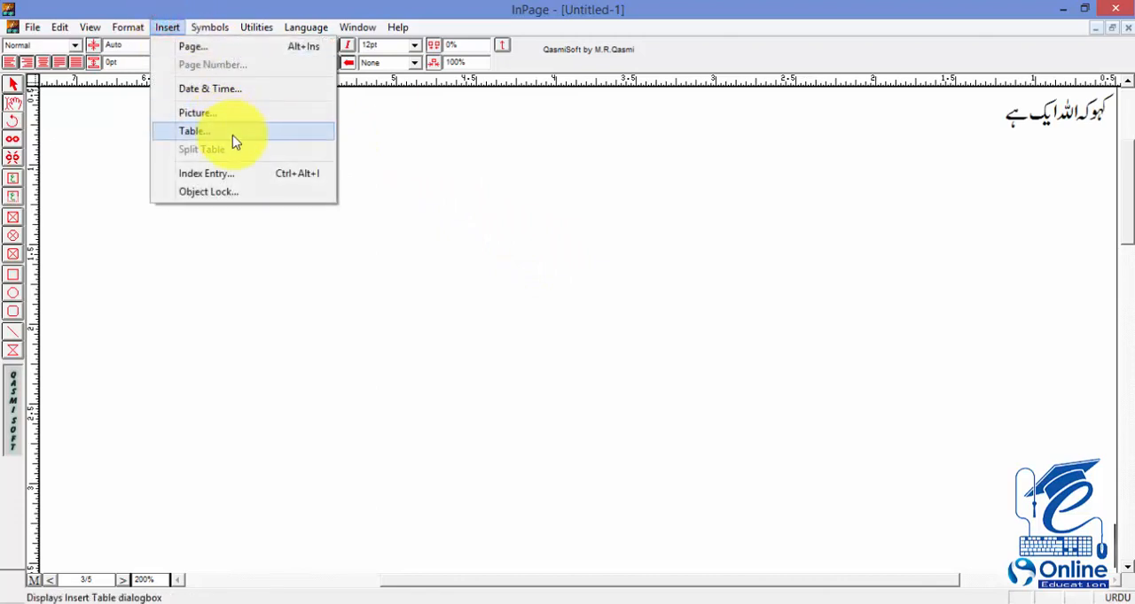